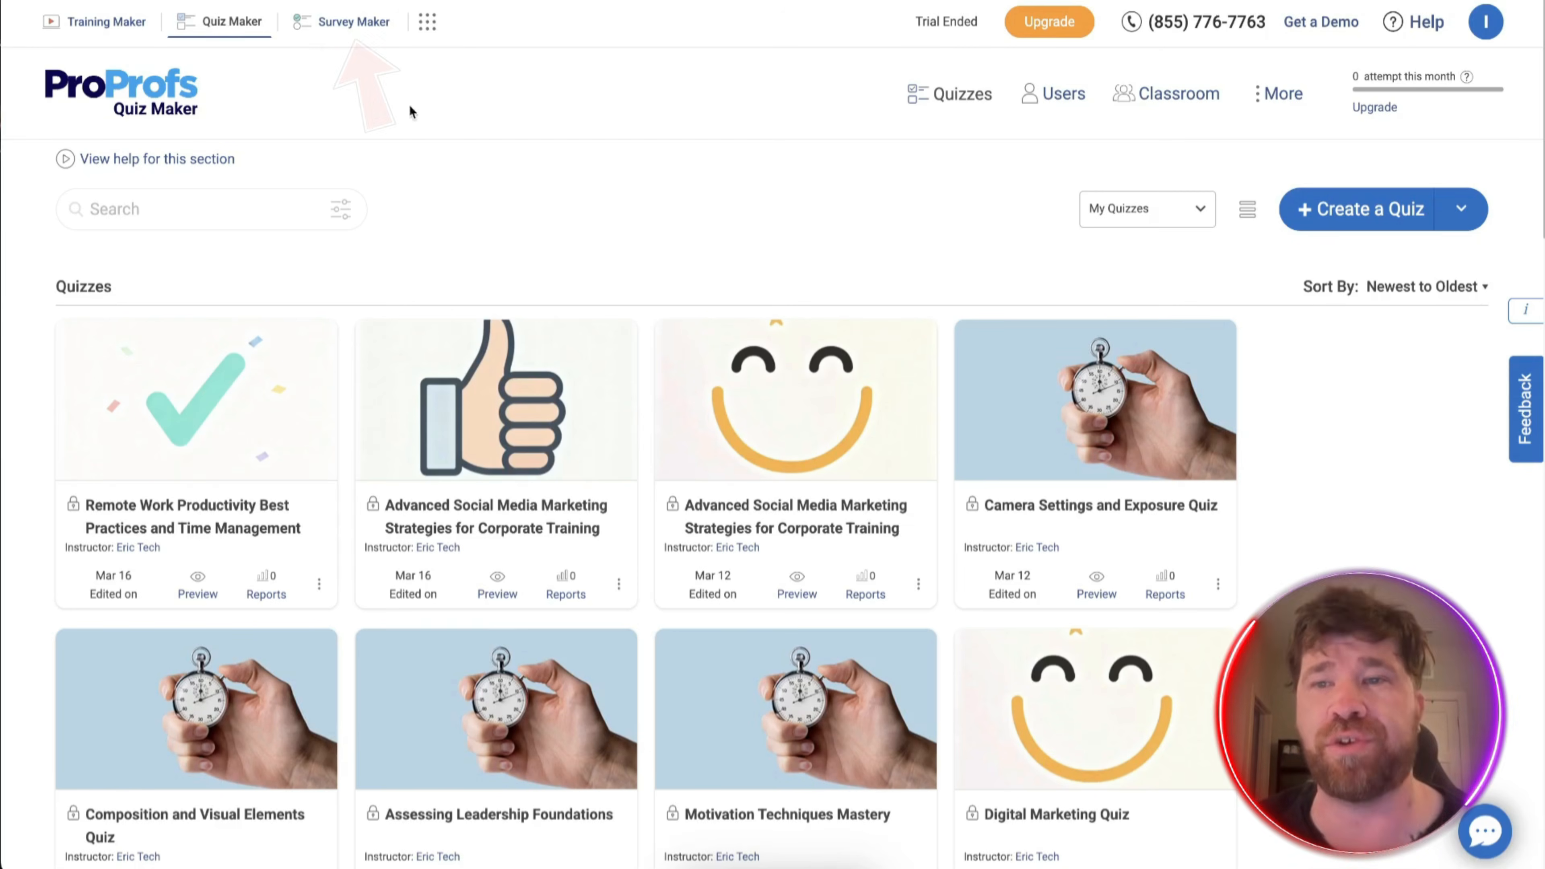
- Generate with AI a 10-question scored quiz titled 'Entrepreneurship Knowledge Test' designed to assess participants' understanding of basic entrepreneurship concepts
click(1360, 213)
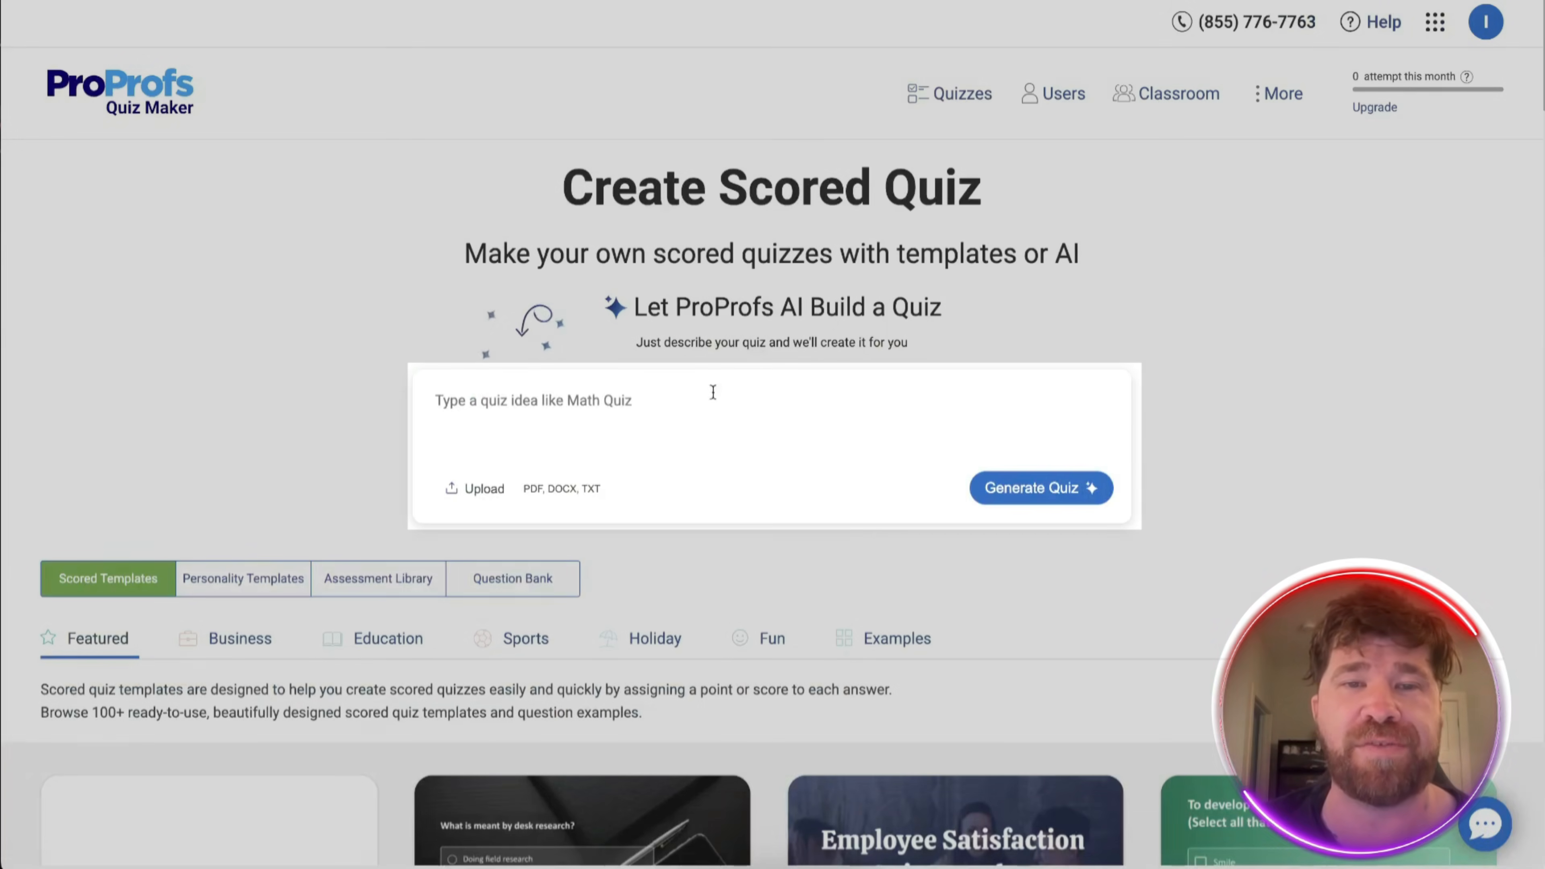
click(697, 401)
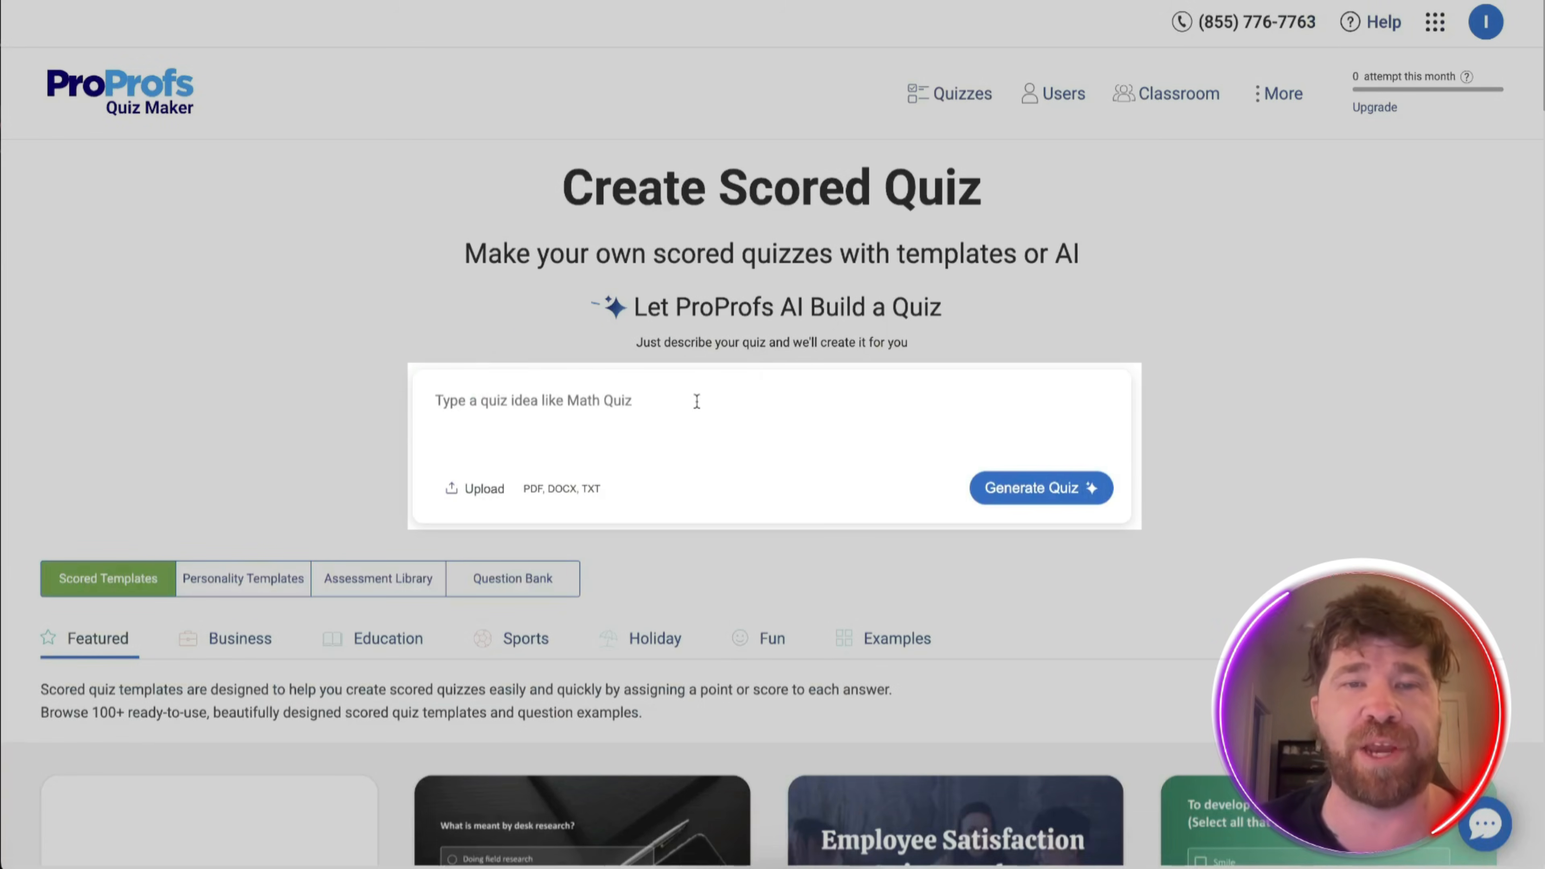
text(Create a 10-question scored quiz titled 'Entrepreneurship Knowledge Test' designed to assess participants’ understanding of basic)
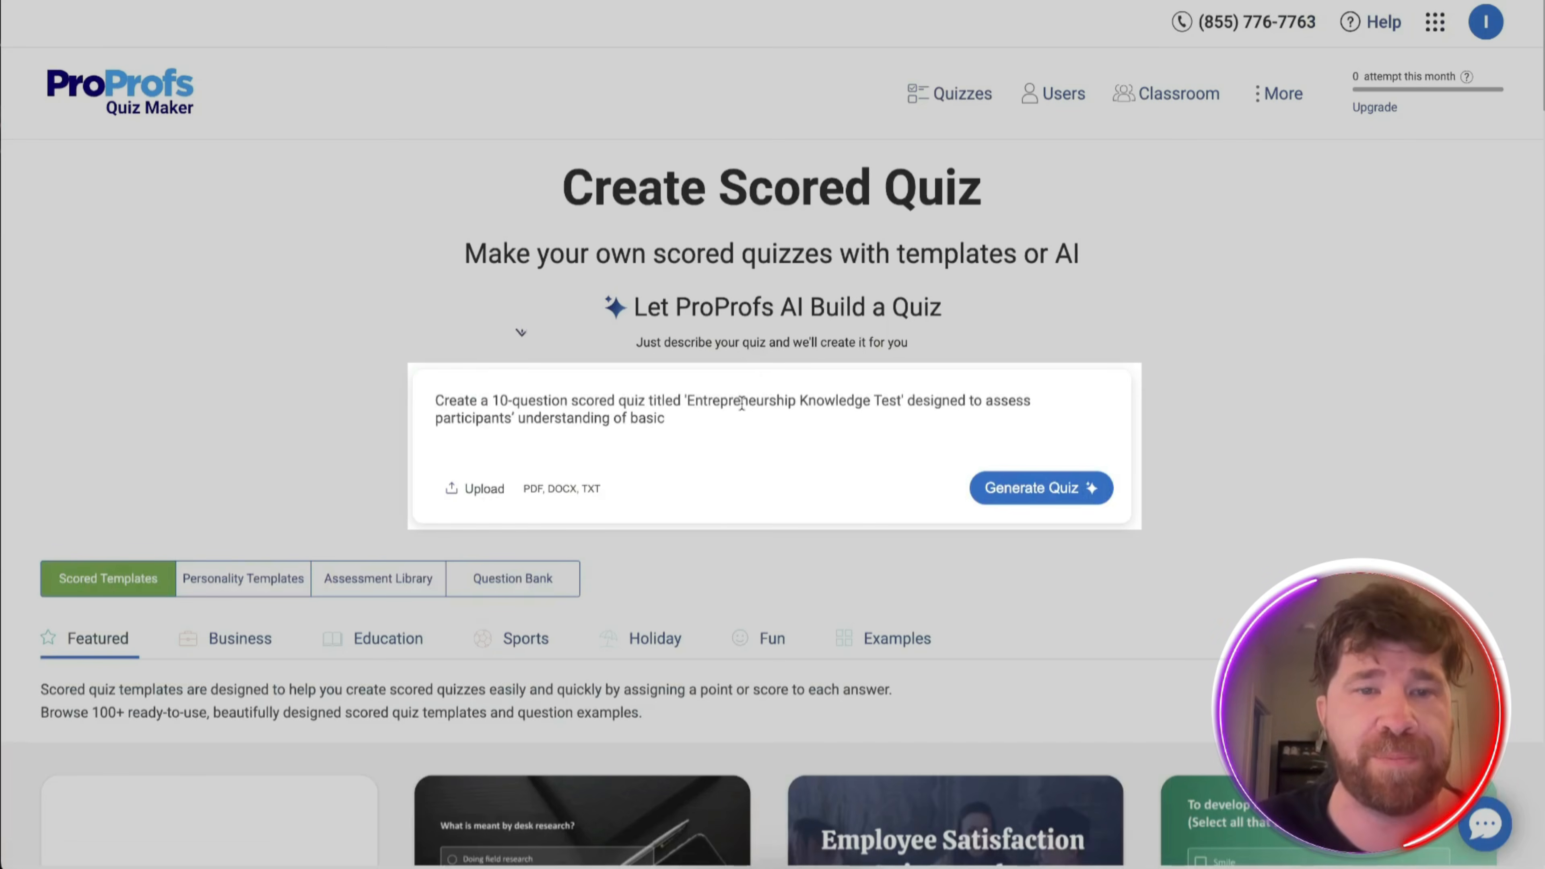
scroll(1229, 459, down, 1)
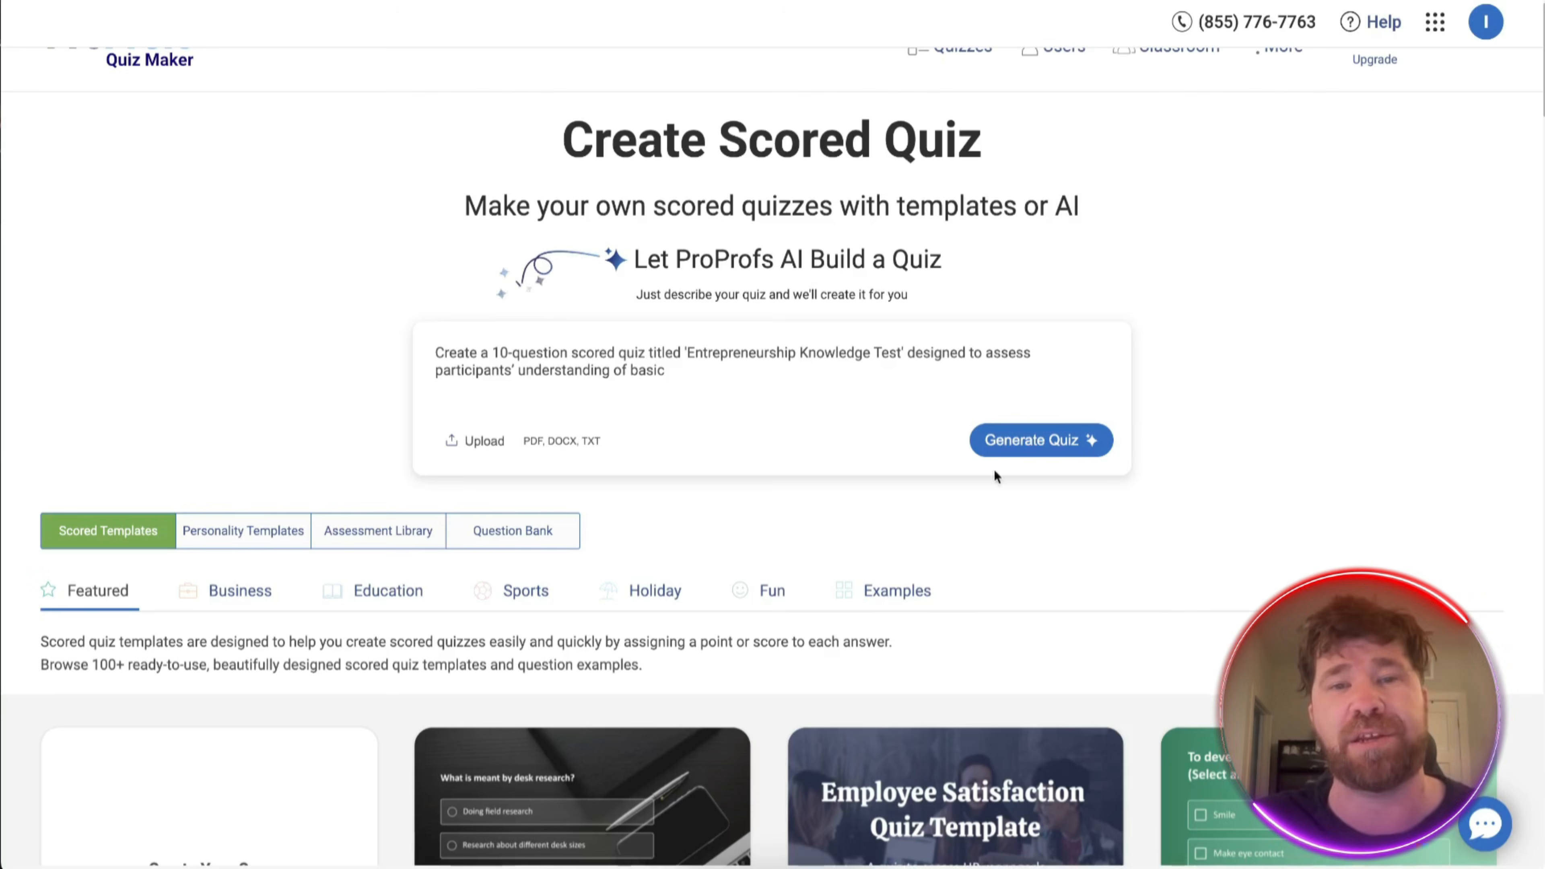
click(836, 373)
text(entrepreneurship concepts.)
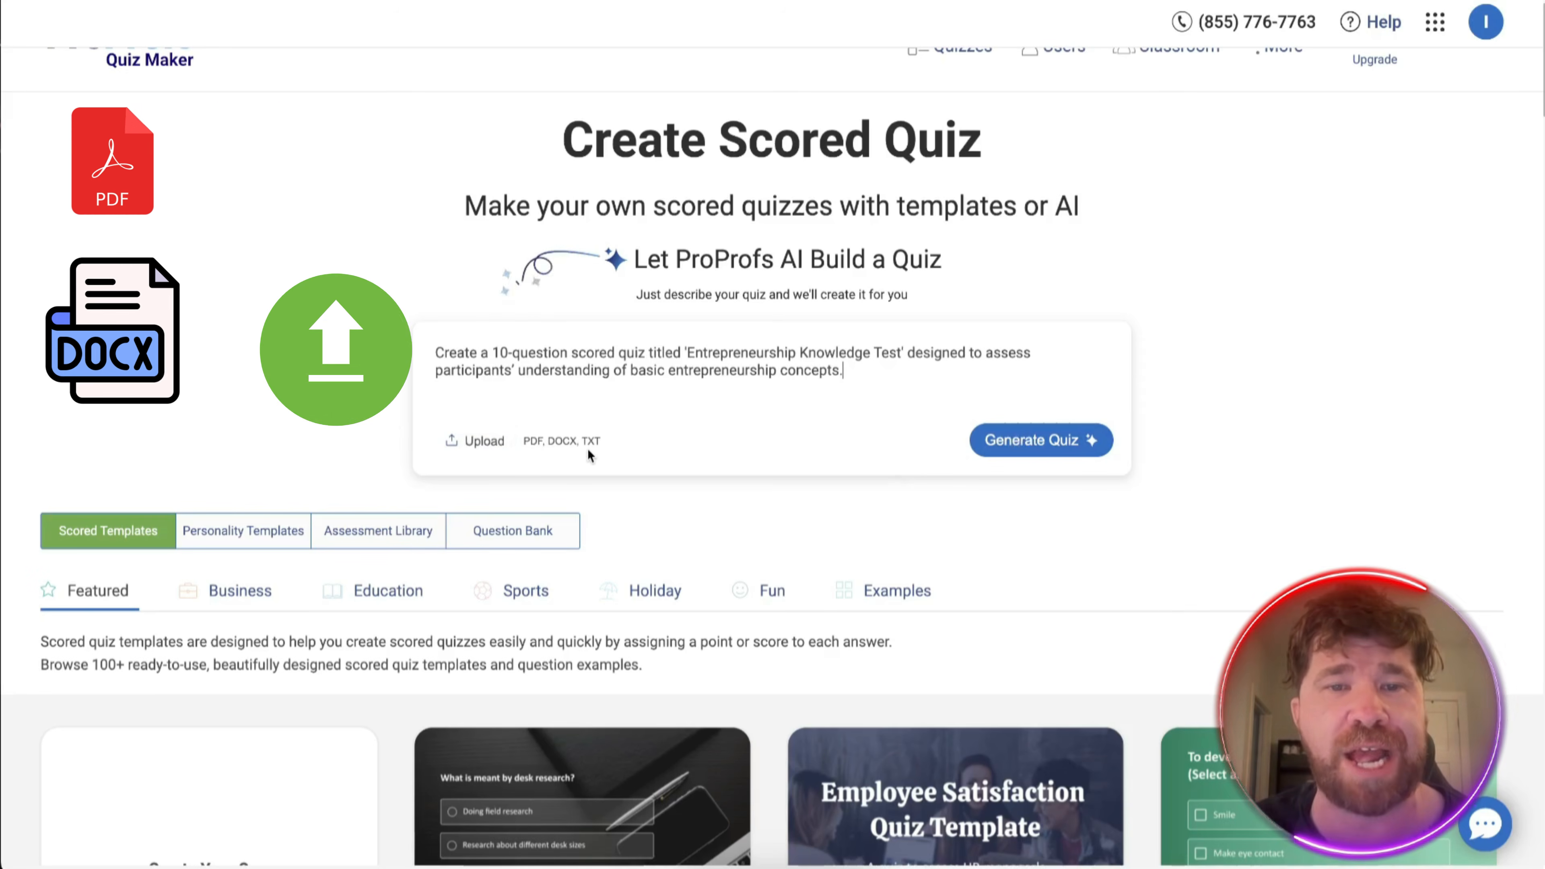
click(1001, 448)
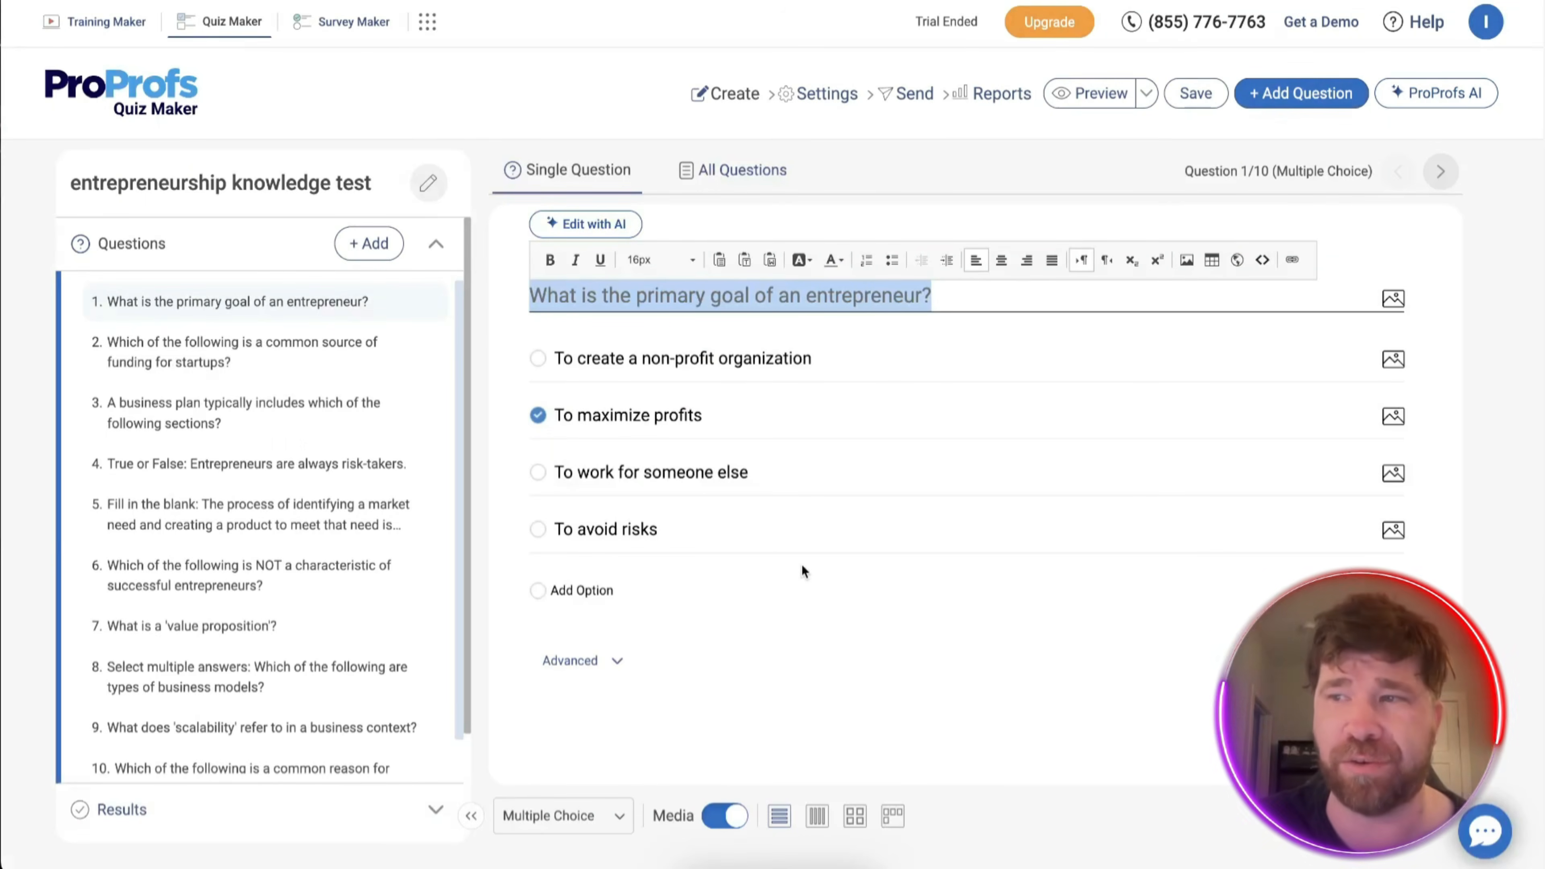
- Review the generated quiz questions one by one, from the second through the ninth, checking their question types and answer options
scroll(347, 399, down, 1)
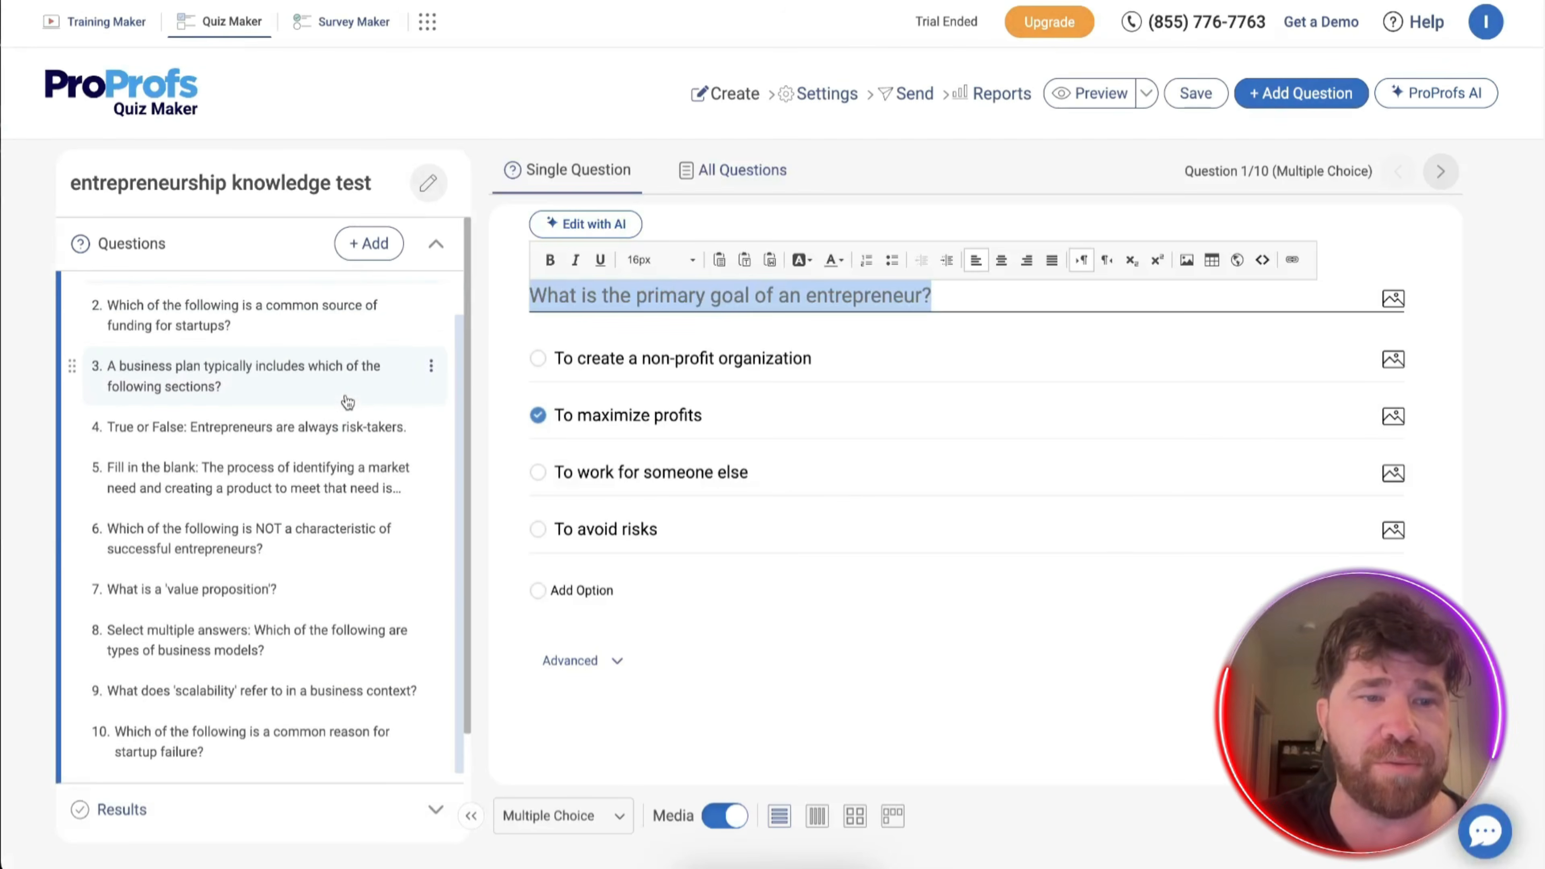
scroll(214, 730, up, 1)
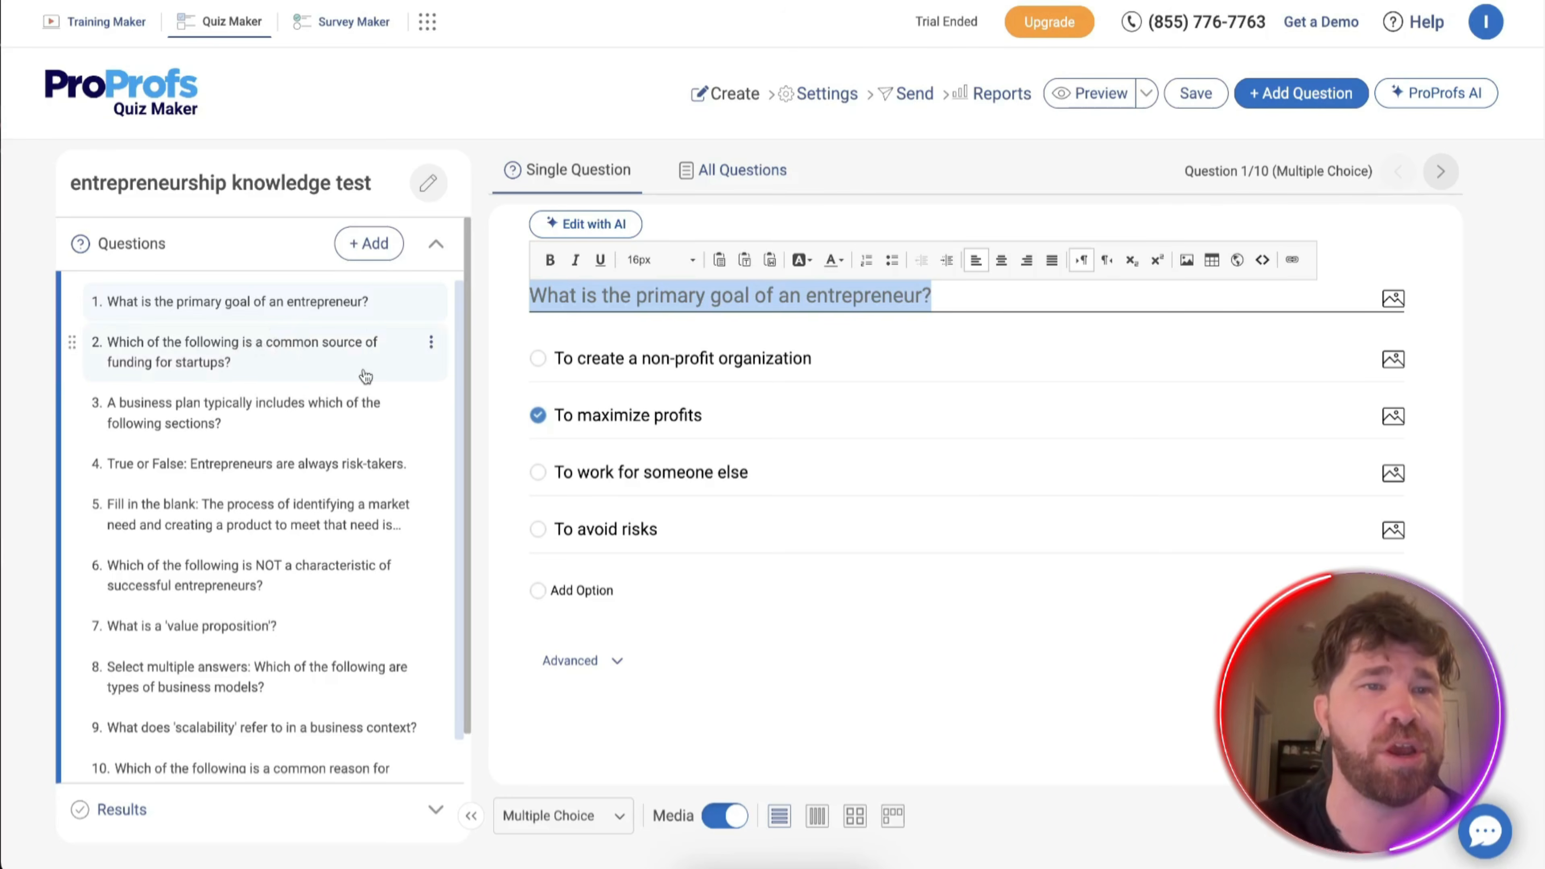
click(292, 354)
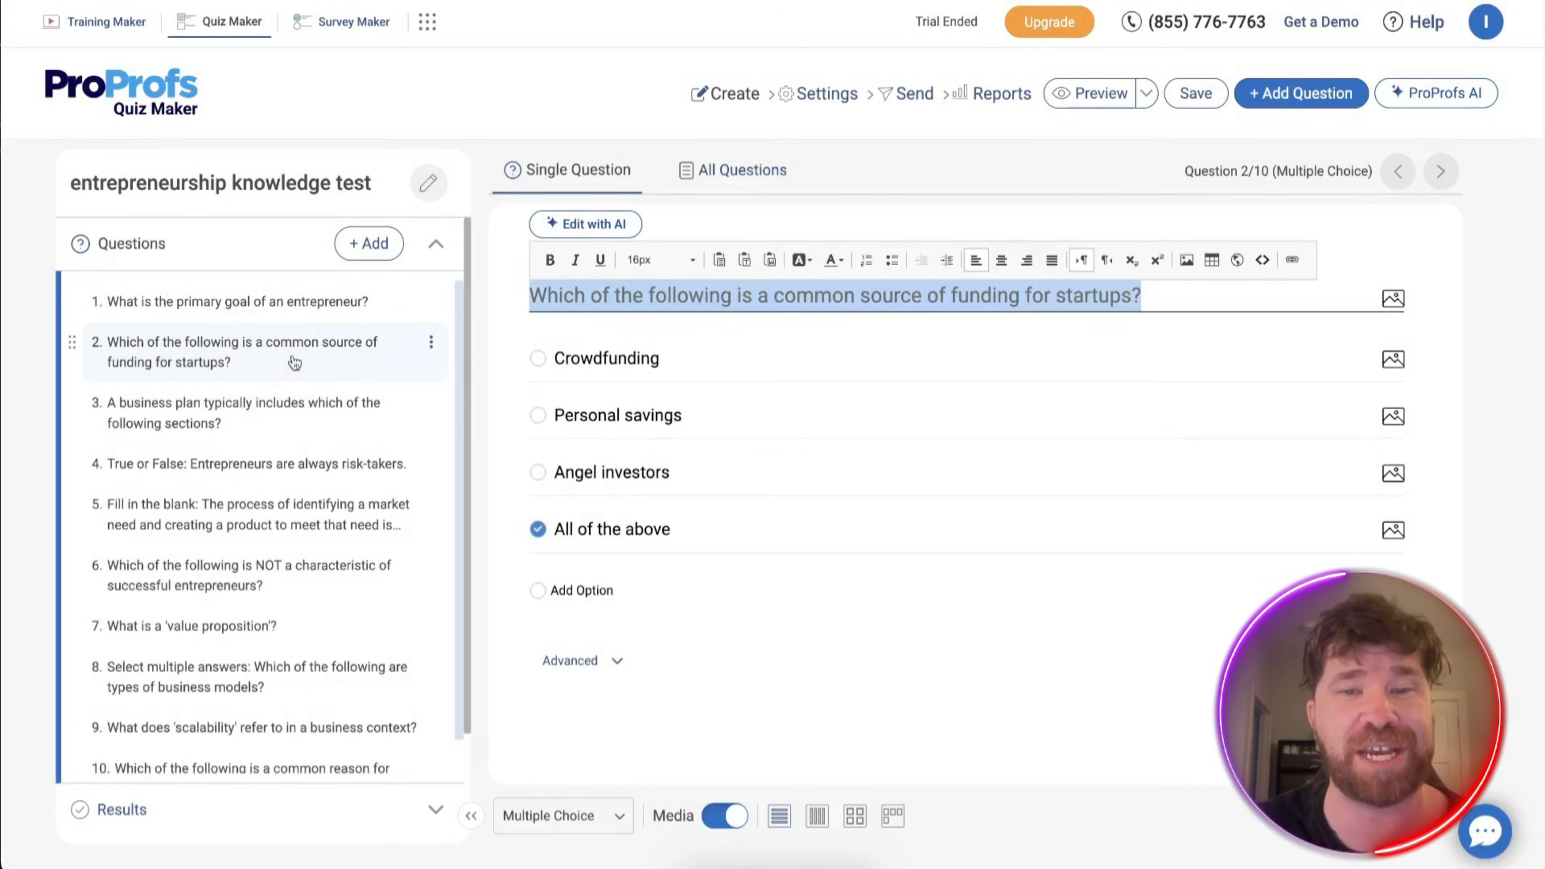
click(296, 419)
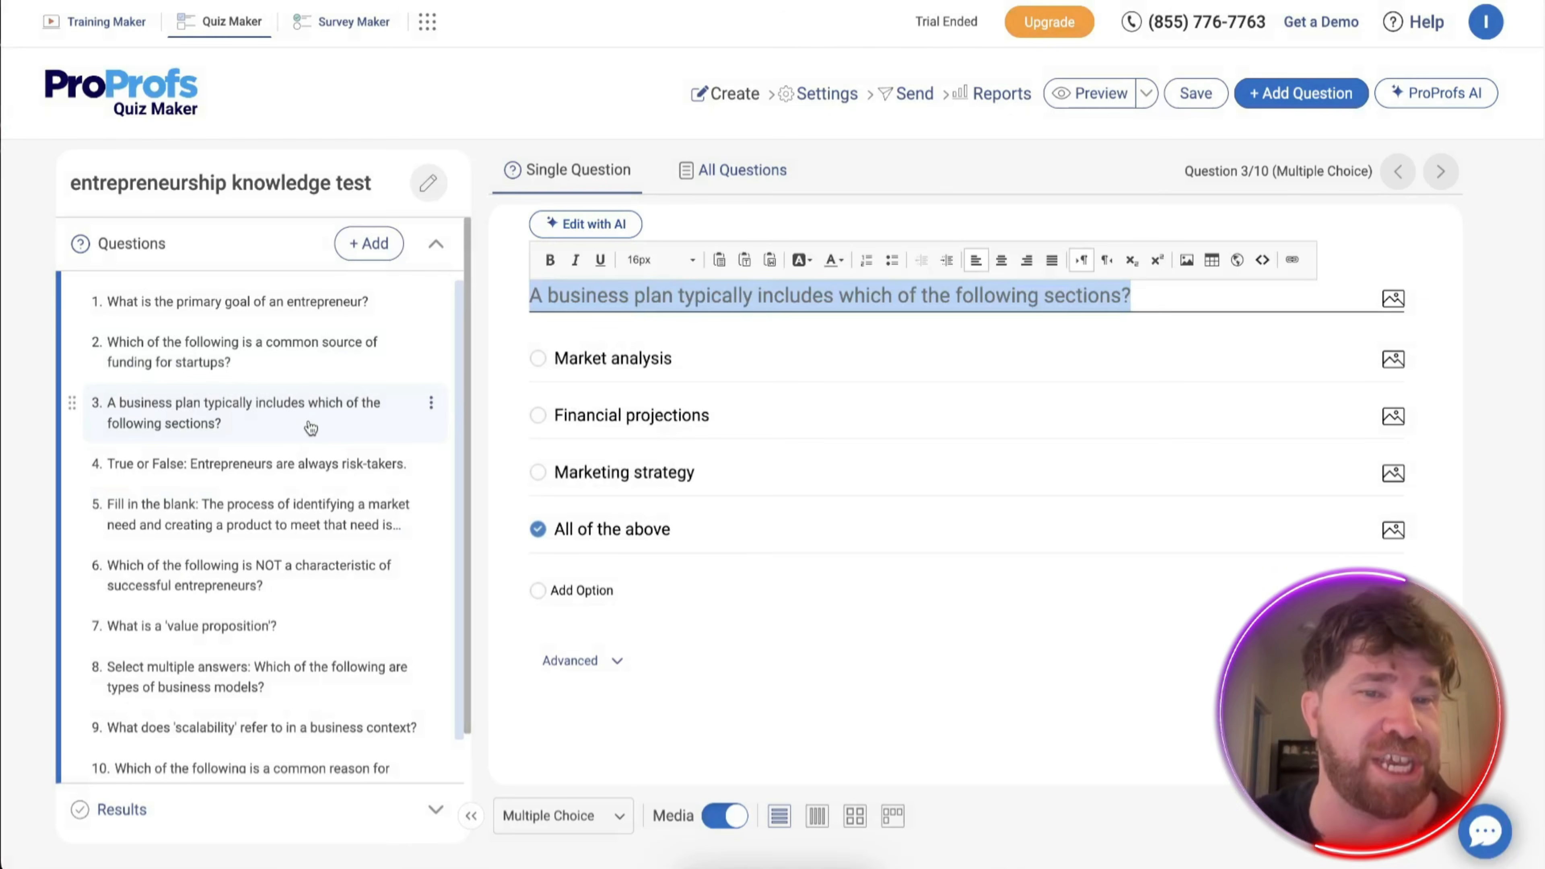
scroll(311, 426, down, 1)
click(298, 428)
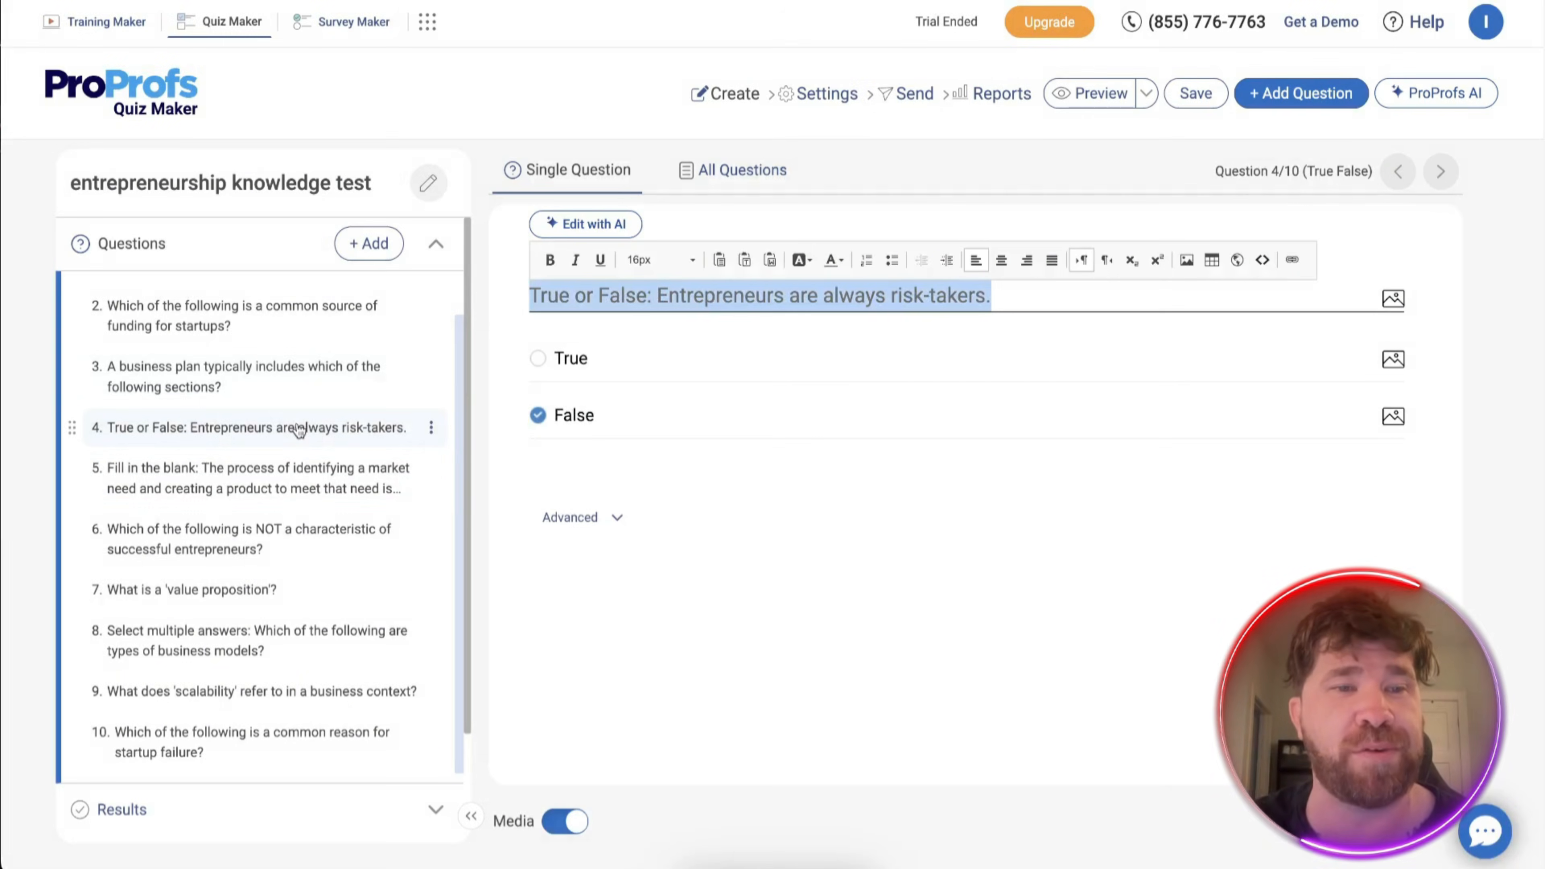
click(310, 484)
scroll(303, 470, down, 3)
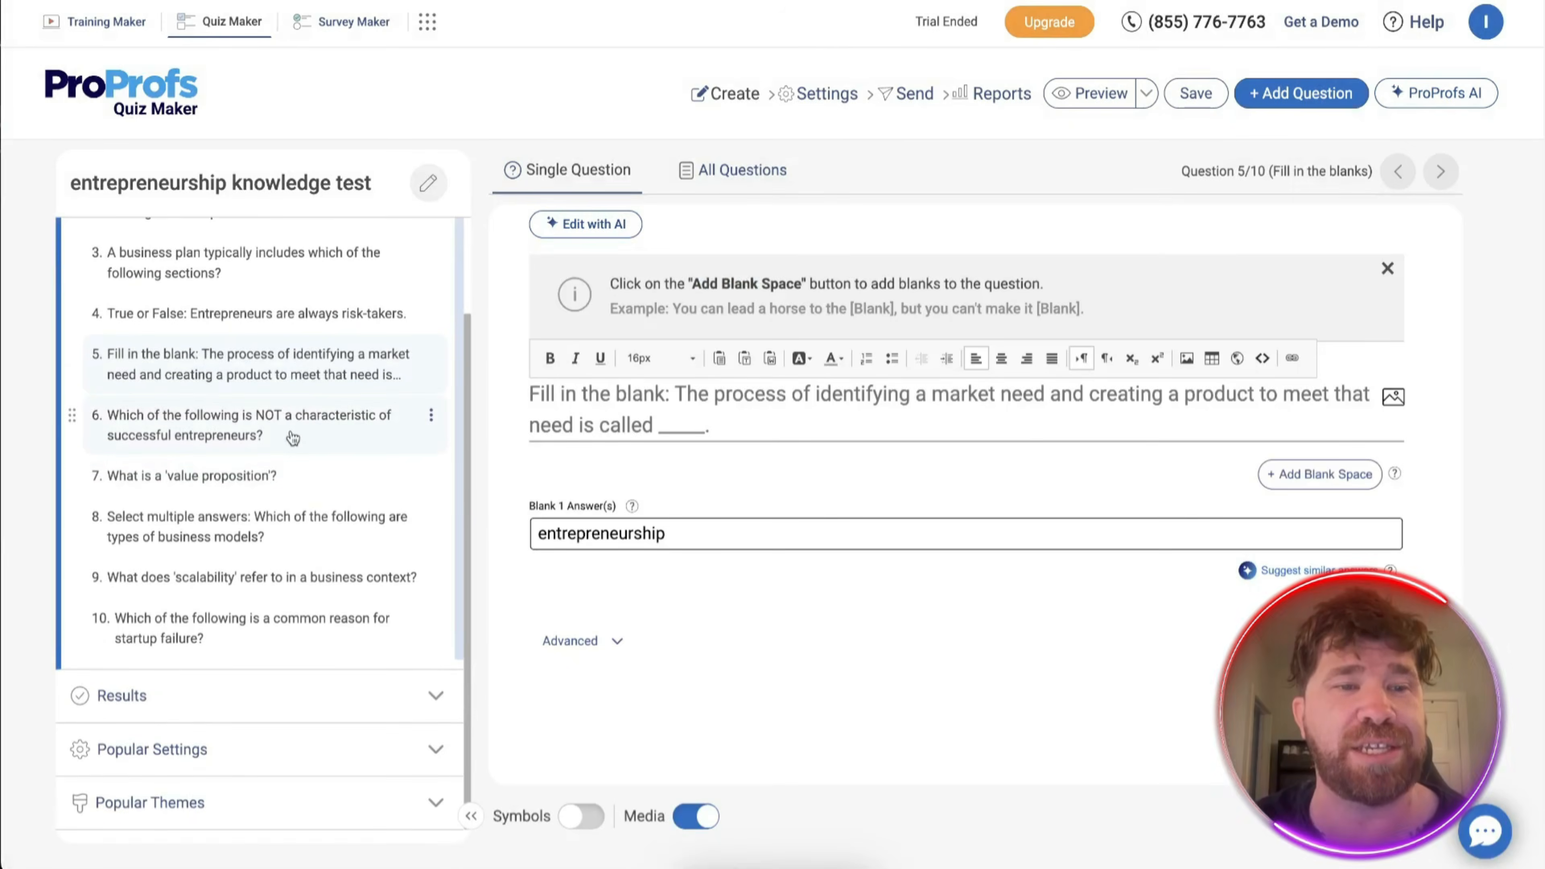
click(292, 438)
click(302, 475)
click(299, 517)
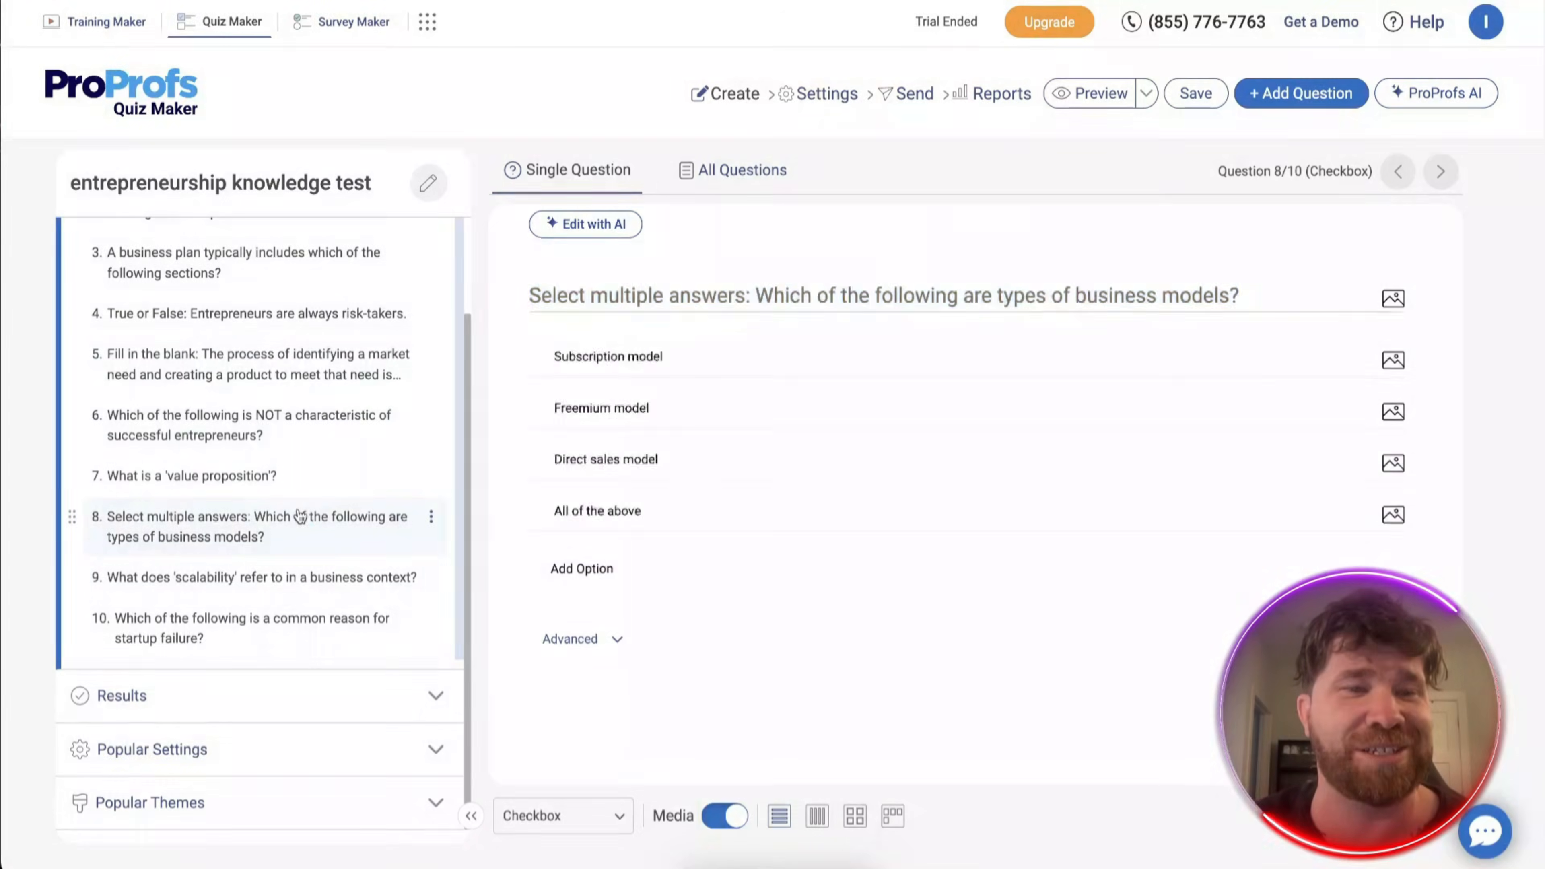
click(283, 576)
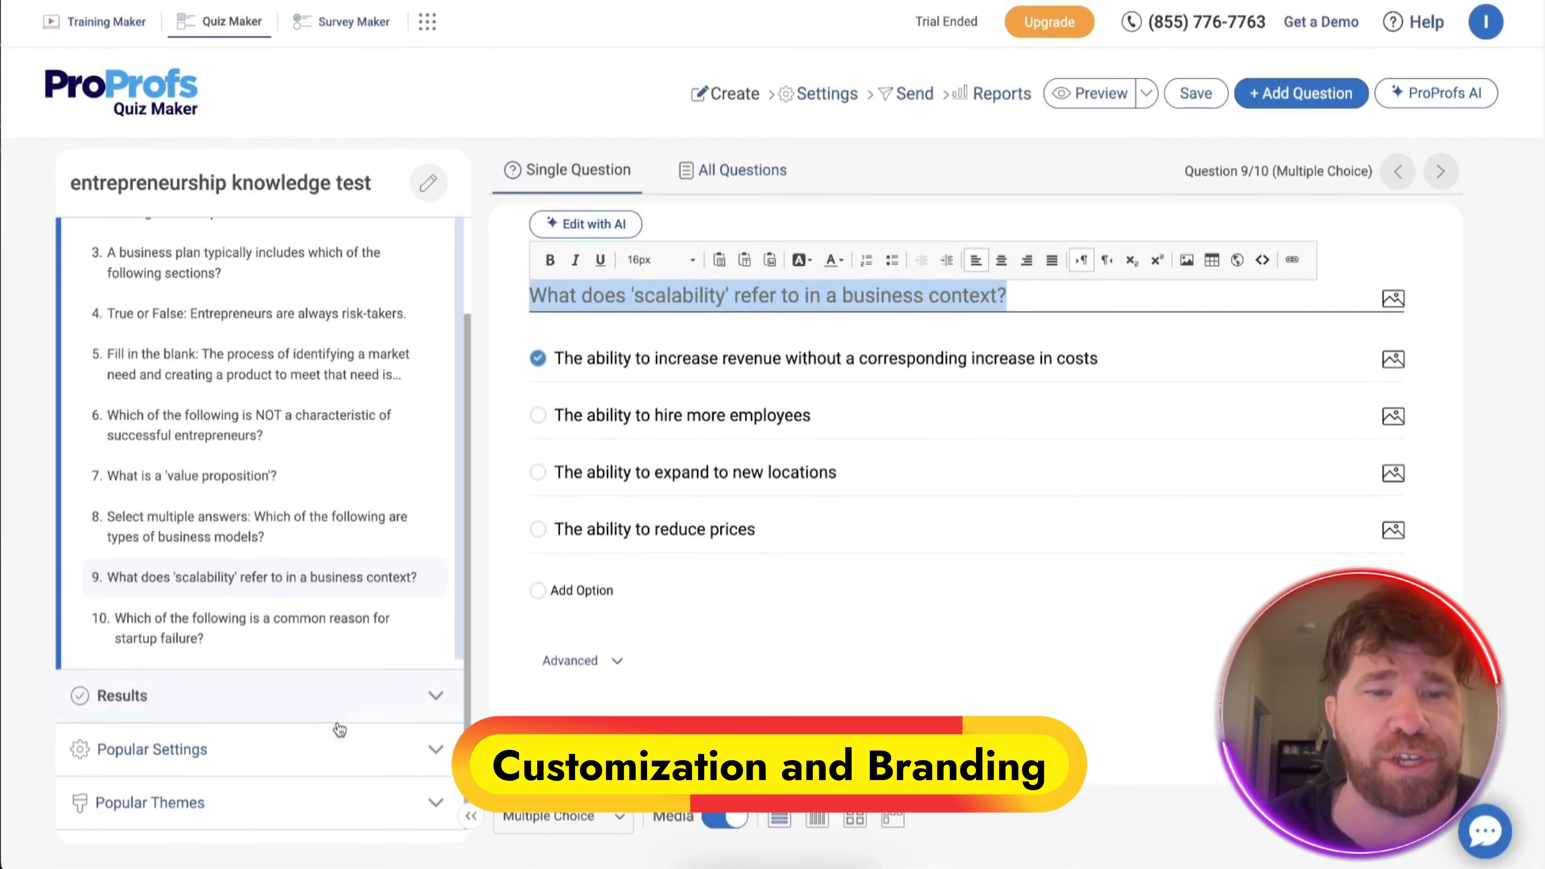
- Try the Press Craft, Aquamarine, Grey, Default, Custom and Elegant Edge themes on the quiz
click(426, 801)
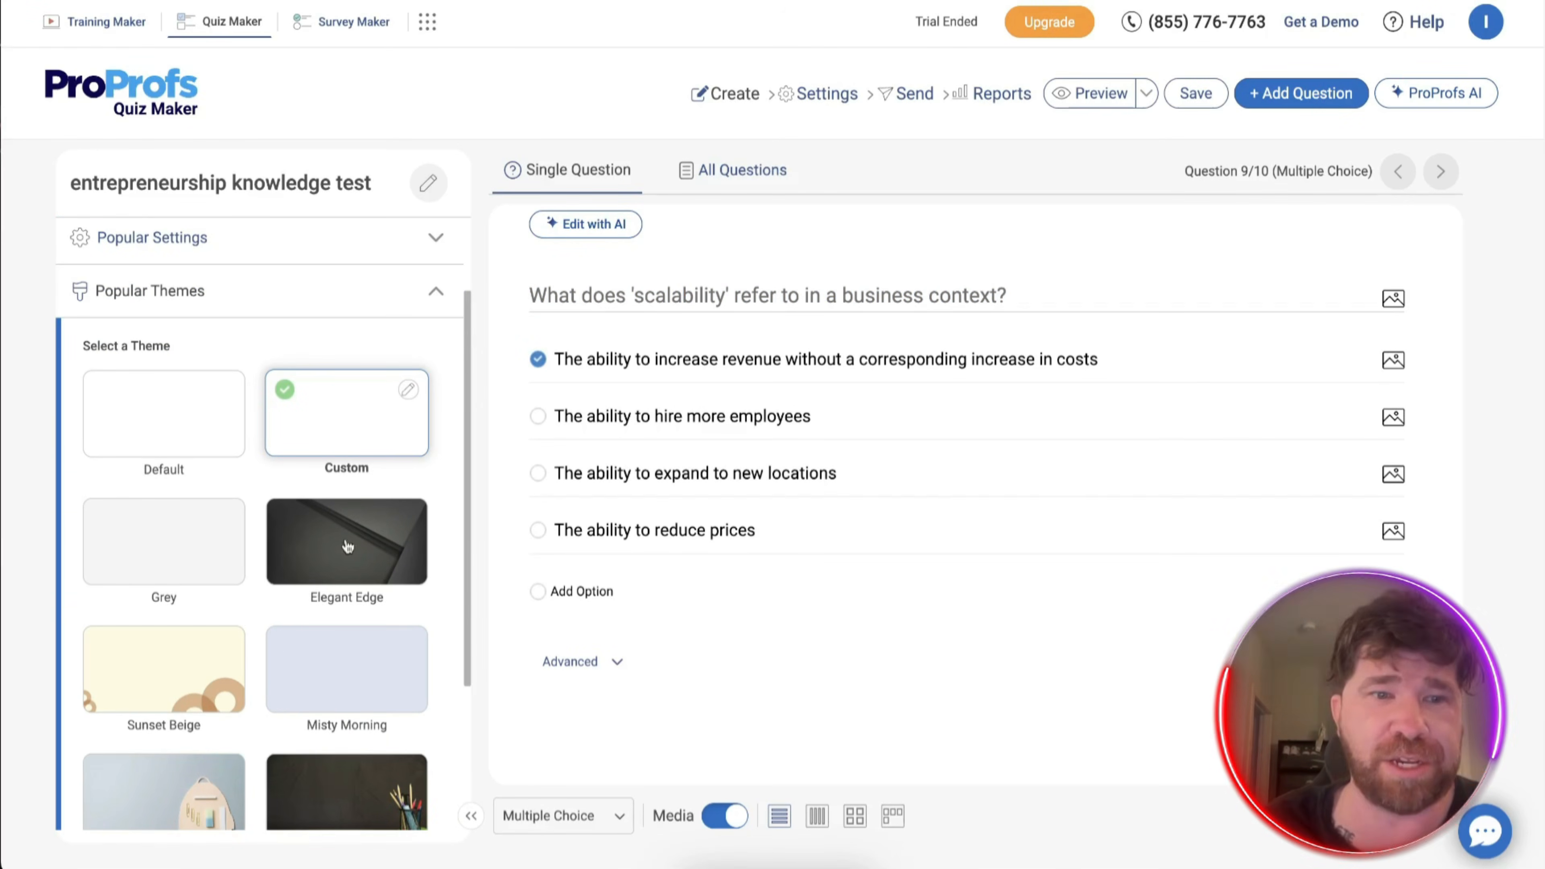
scroll(249, 688, down, 3)
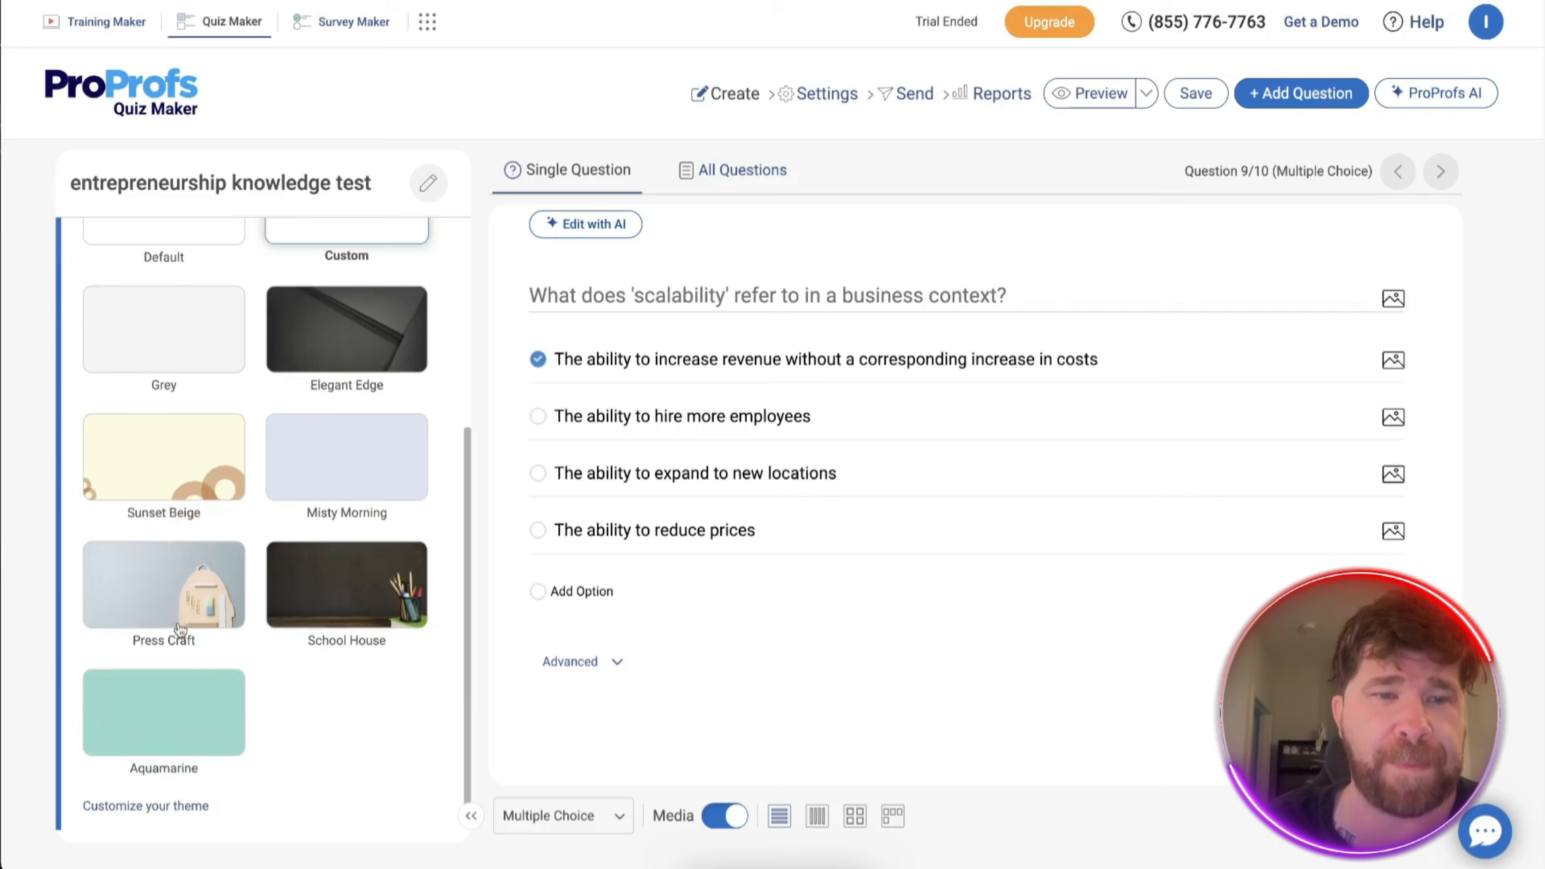
click(181, 602)
click(179, 705)
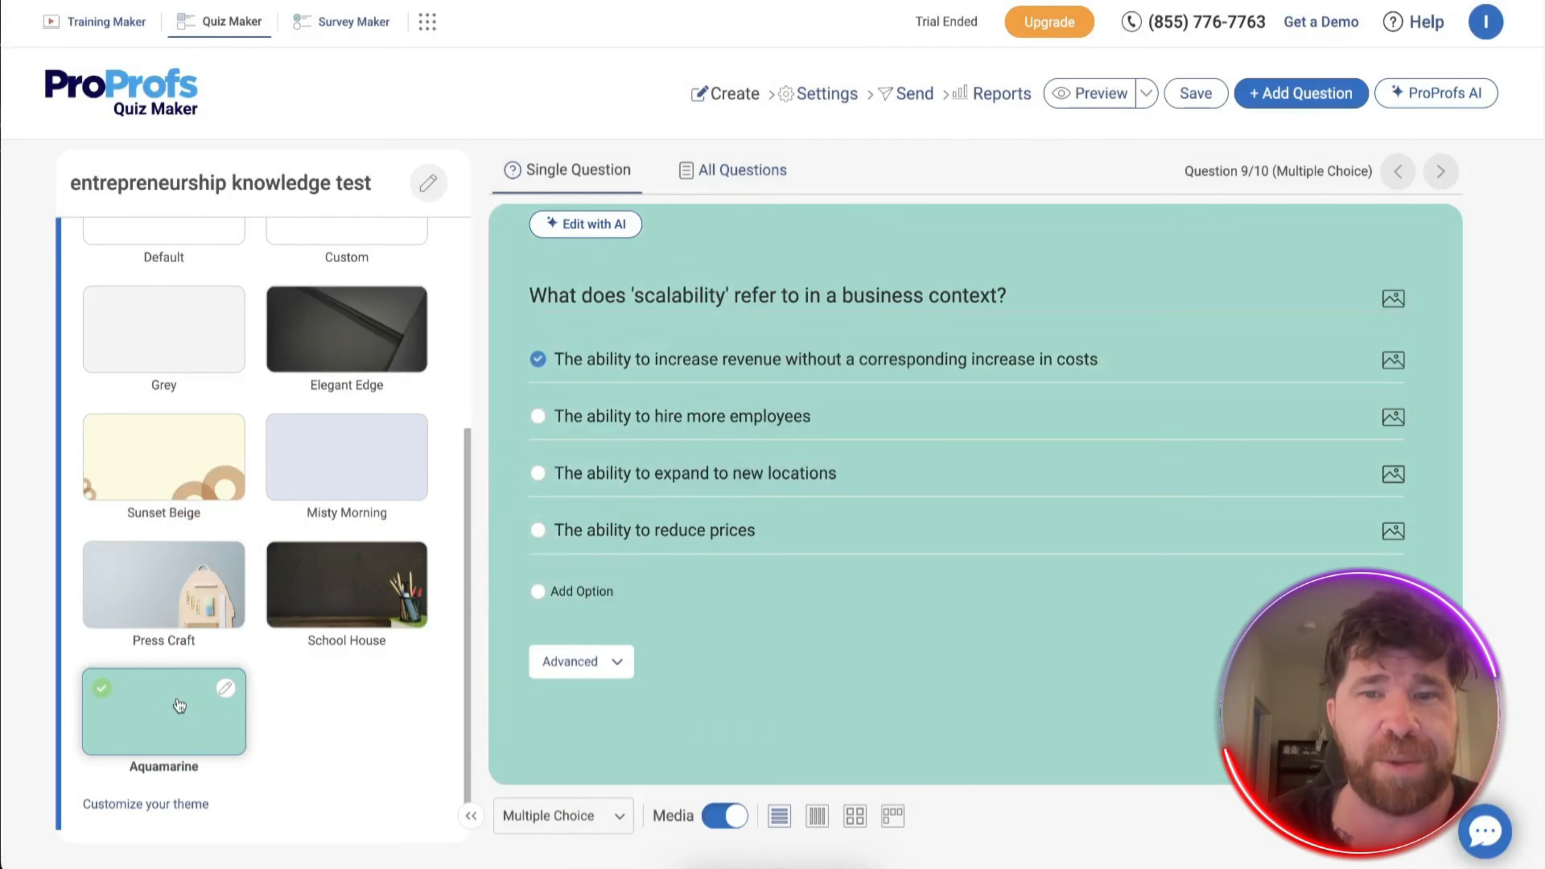
click(207, 345)
scroll(207, 345, up, 2)
click(205, 332)
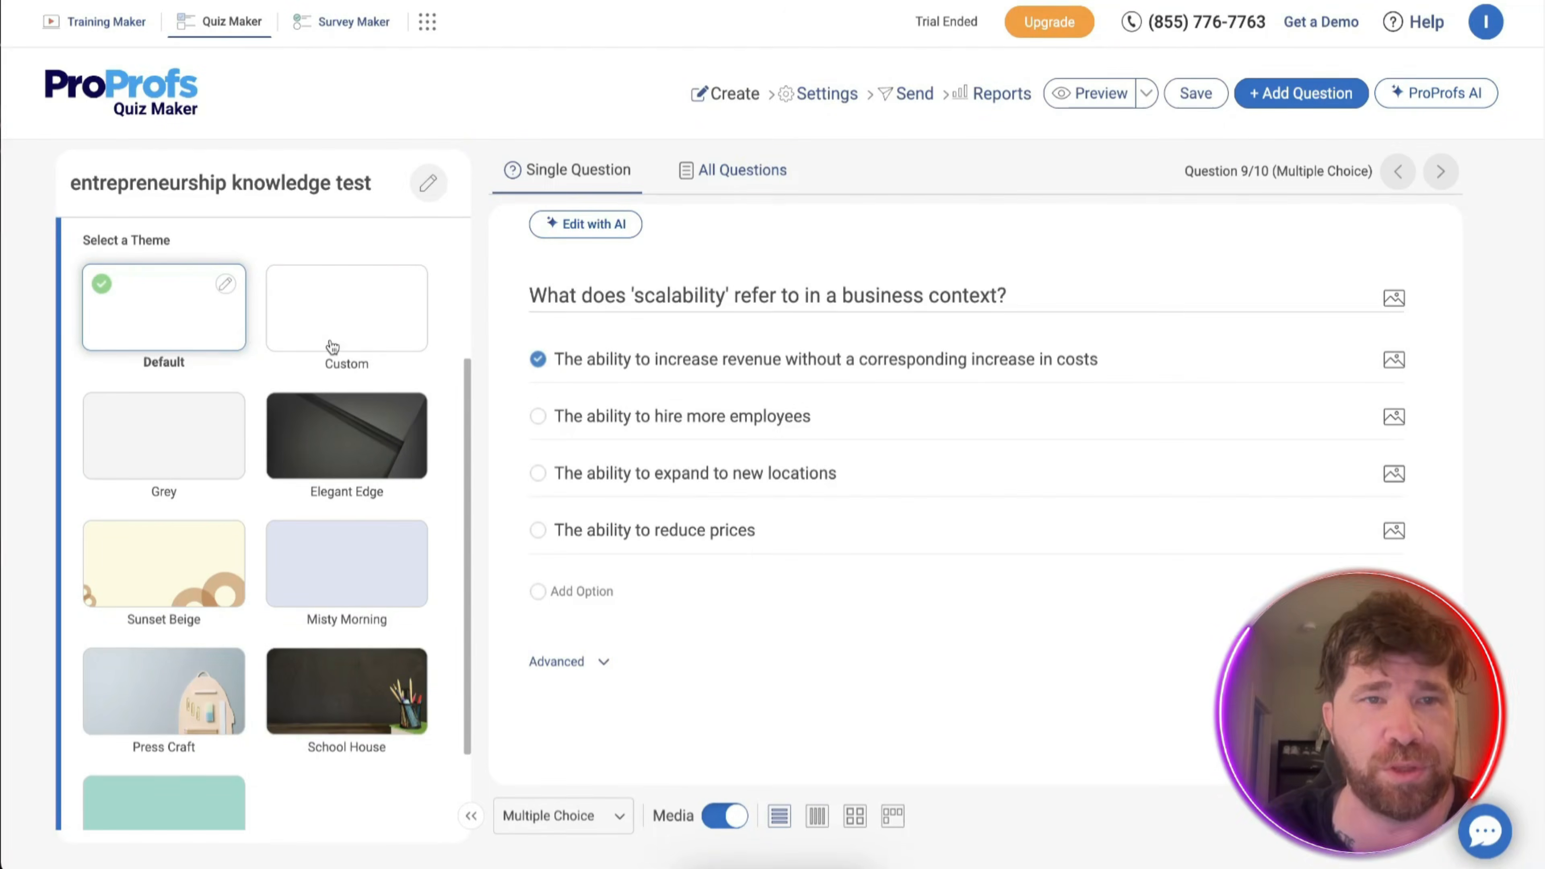
click(332, 346)
click(339, 430)
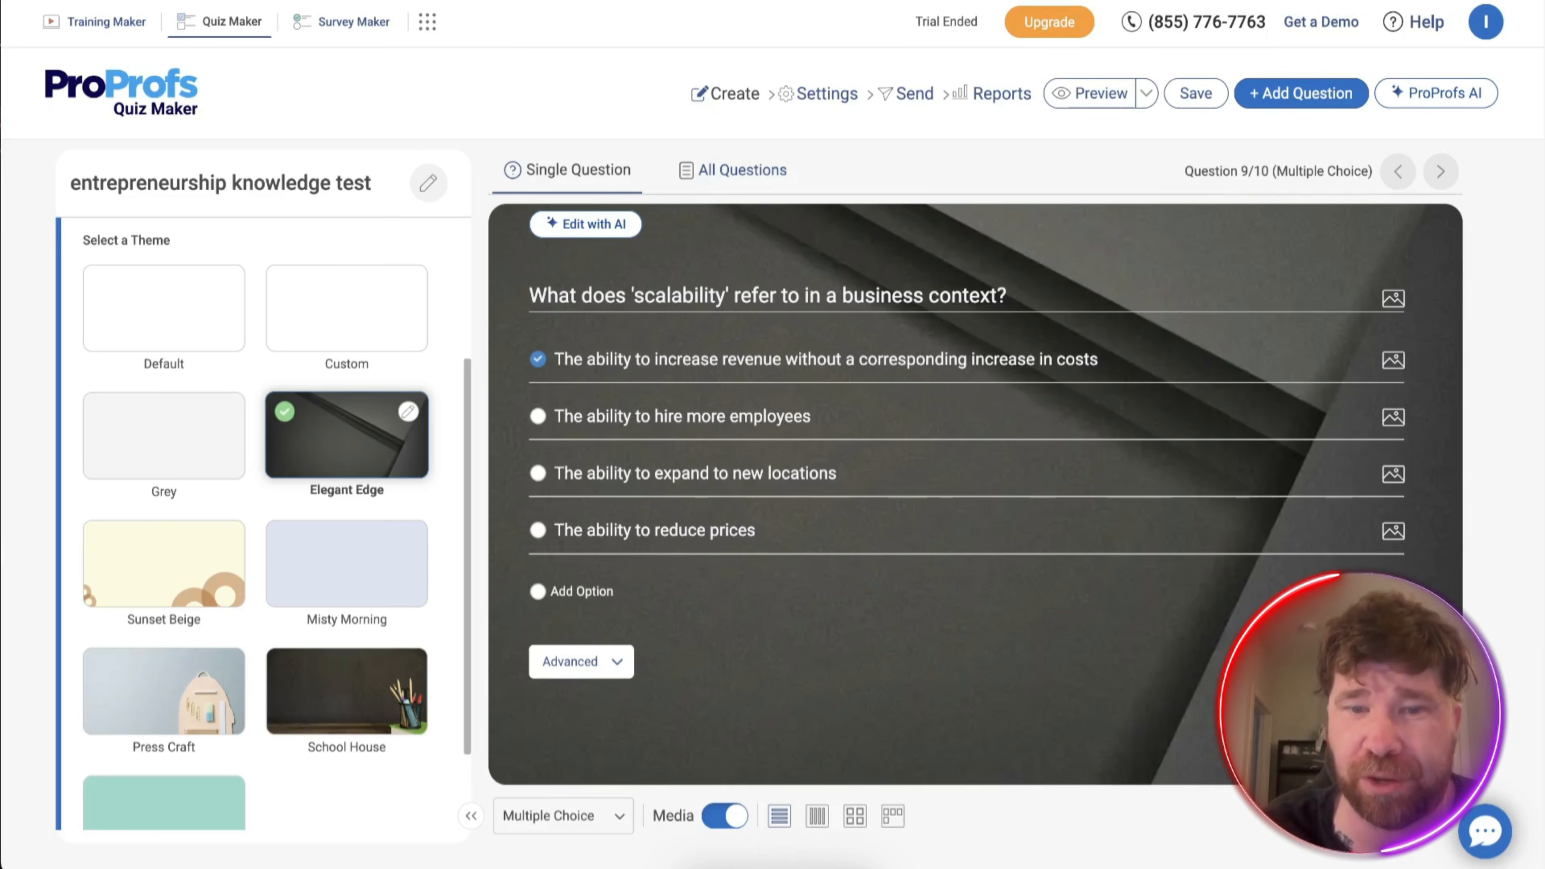
- Try the side-by-side, 2 Columns and remaining answer layouts on the scalability question, returning to one answer per row
click(818, 817)
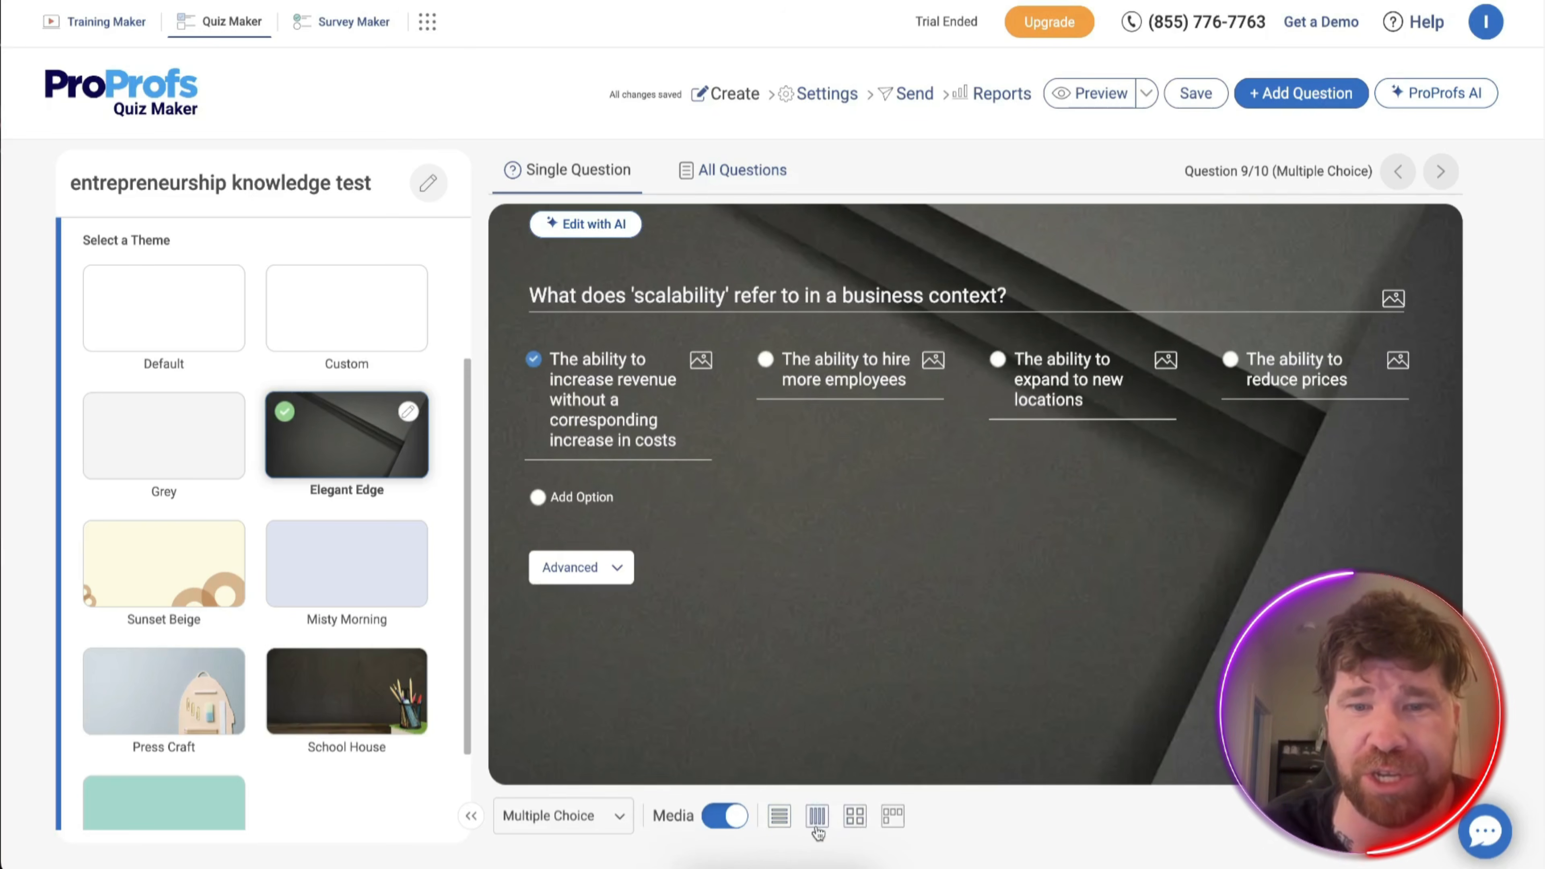
click(855, 817)
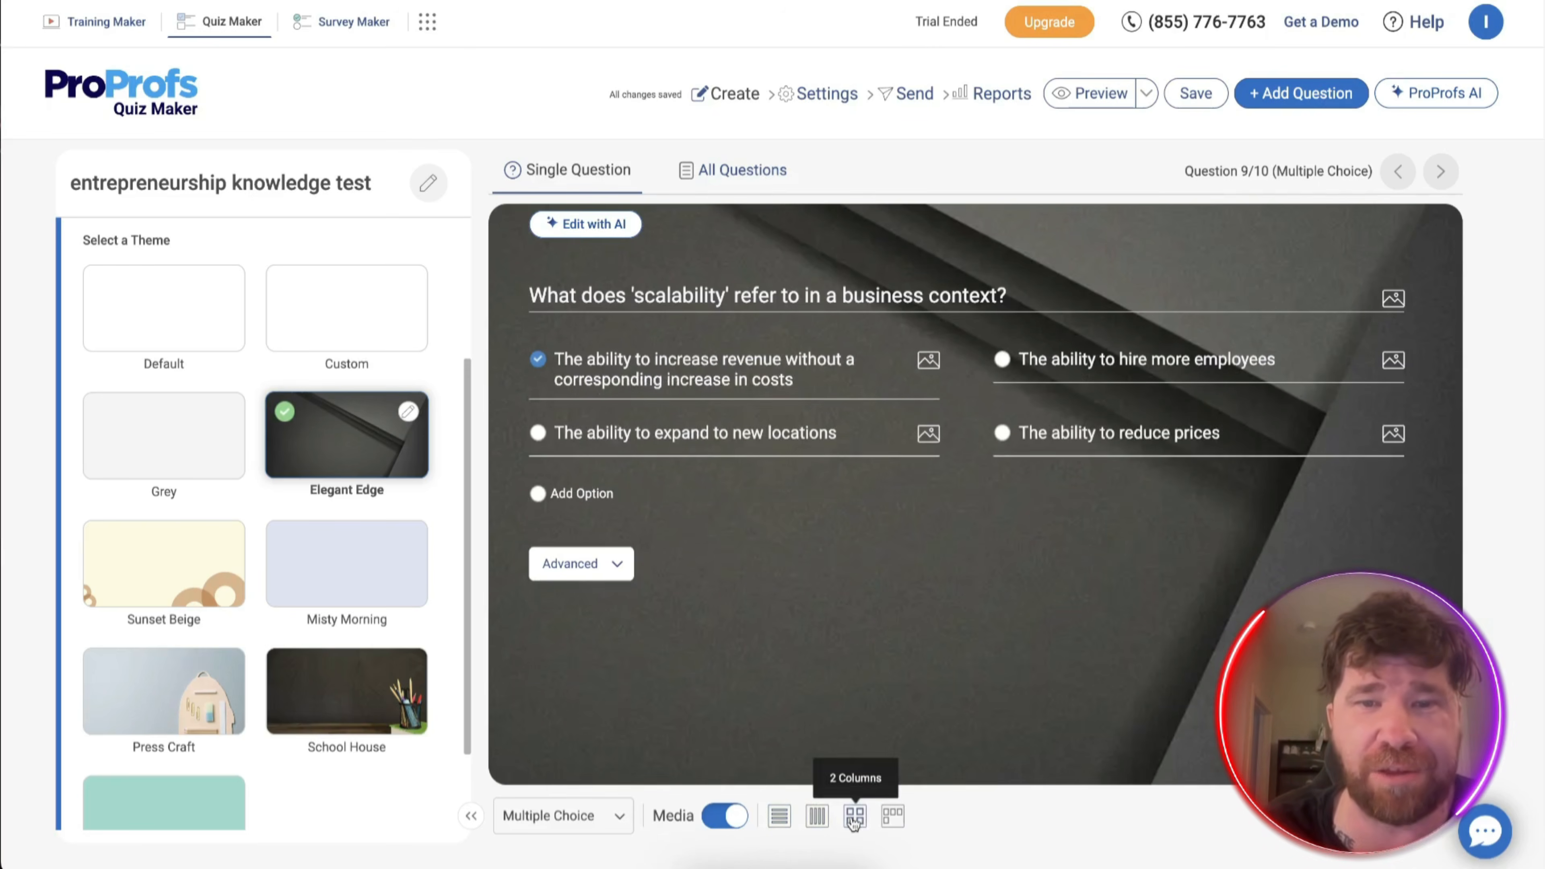
click(892, 818)
click(779, 816)
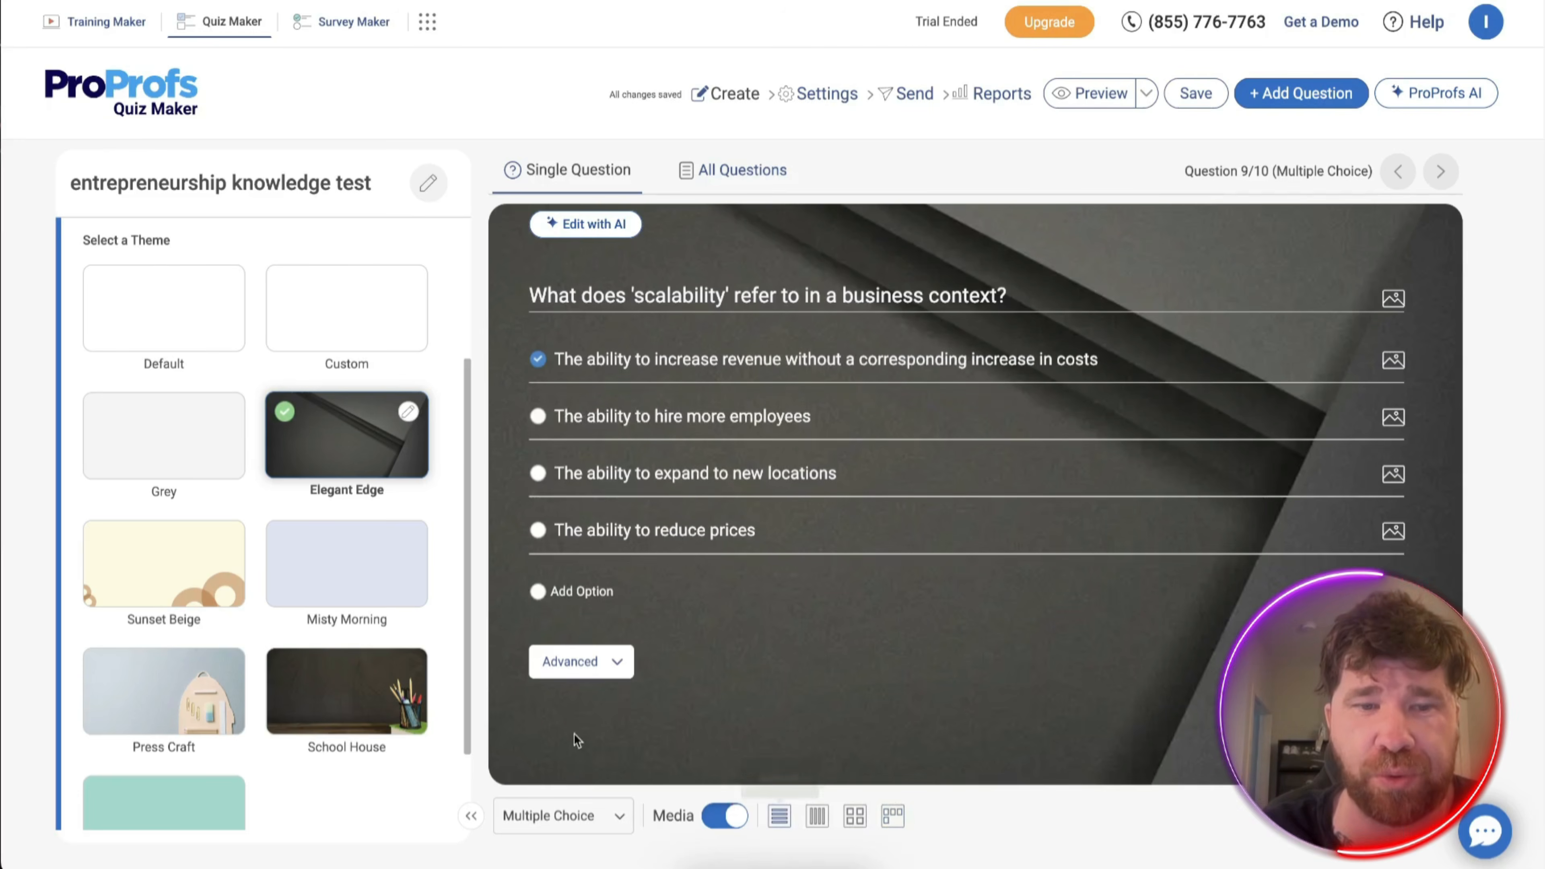
- Apply the Custom theme to the quiz
scroll(399, 612, down, 1)
scroll(396, 610, up, 5)
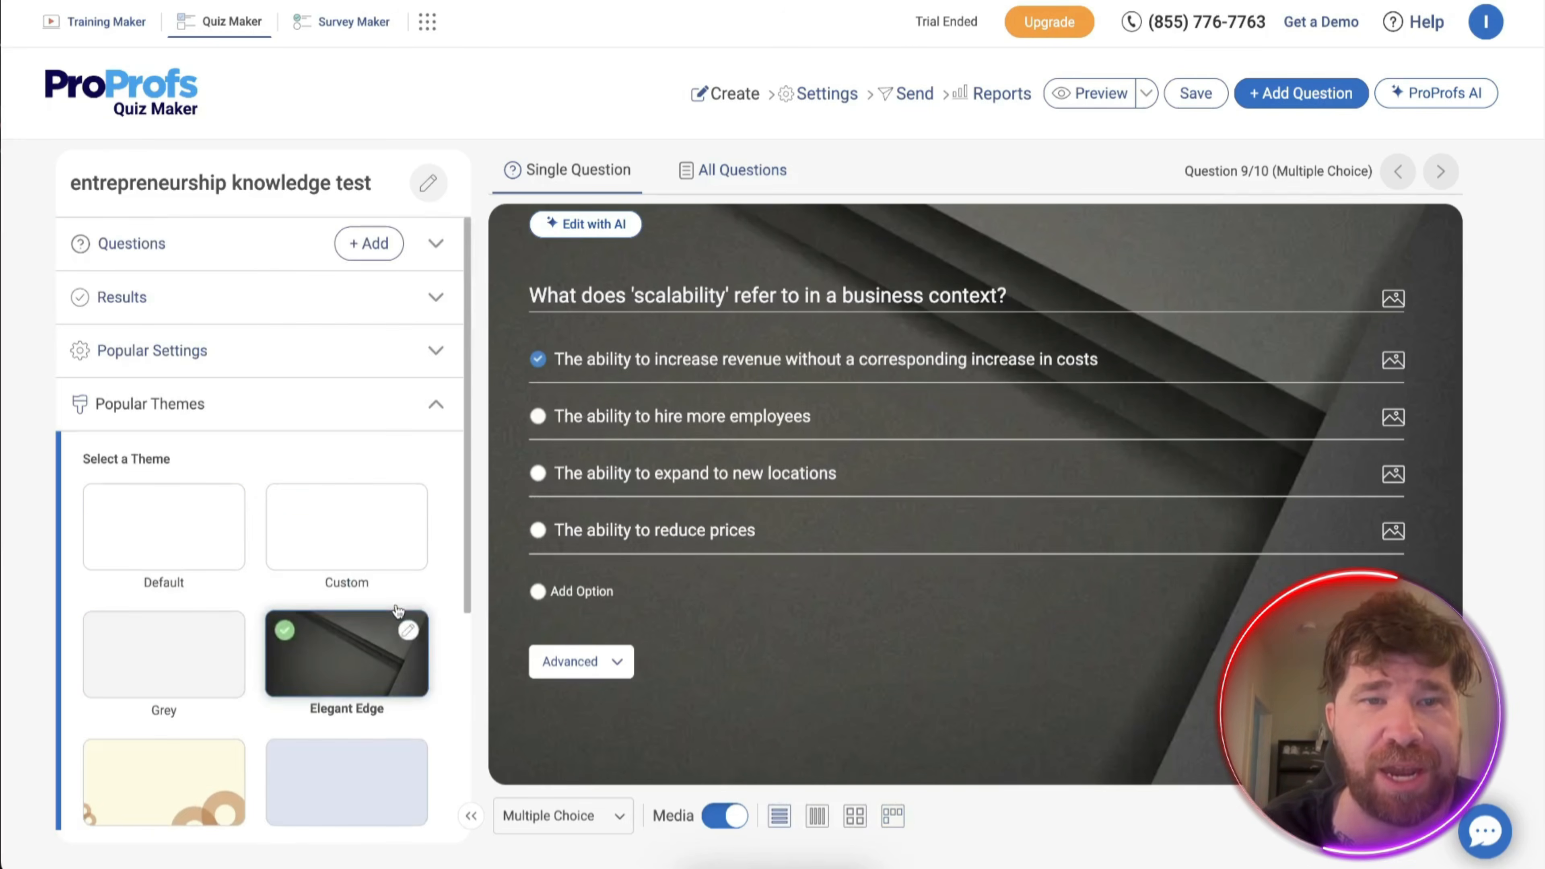
click(371, 567)
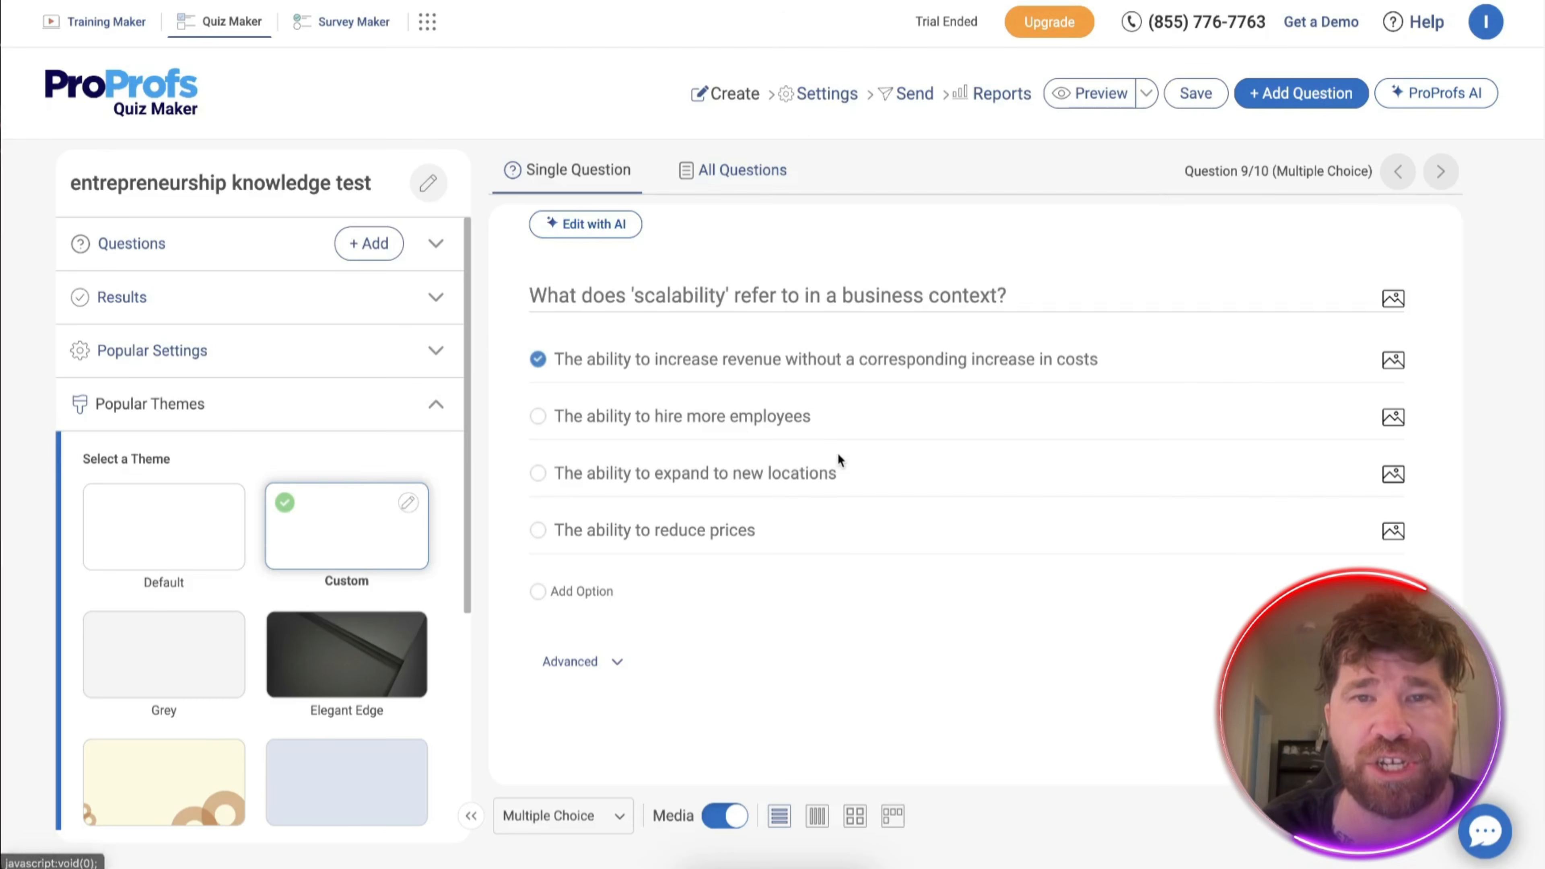
- Examine the Custom theme's logo, background, font color, font family, font size, button and alignment options in the quiz settings
click(825, 94)
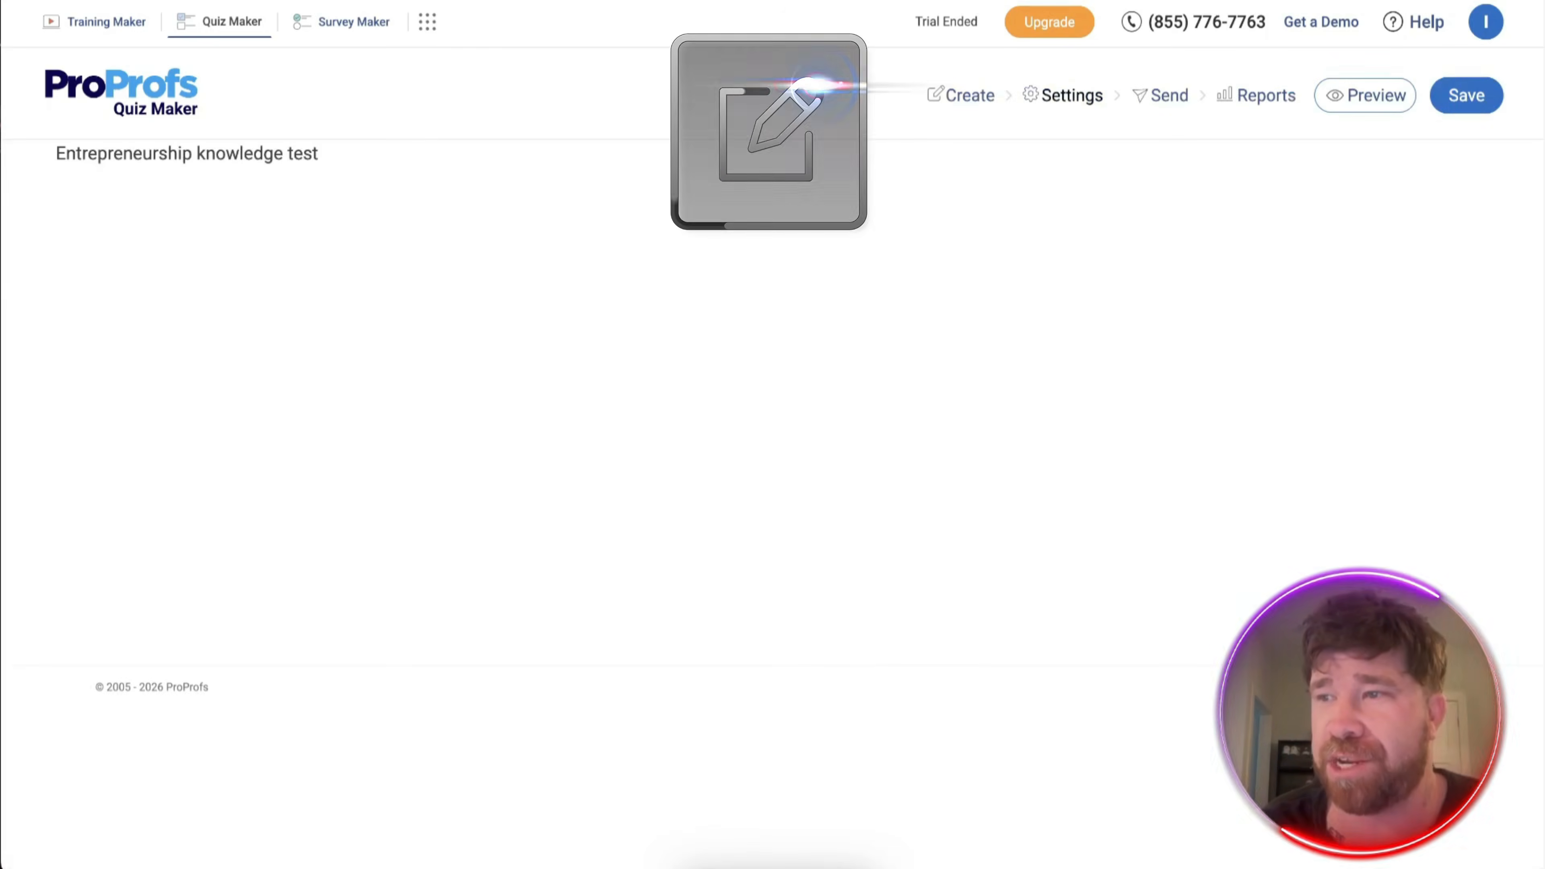
click(257, 580)
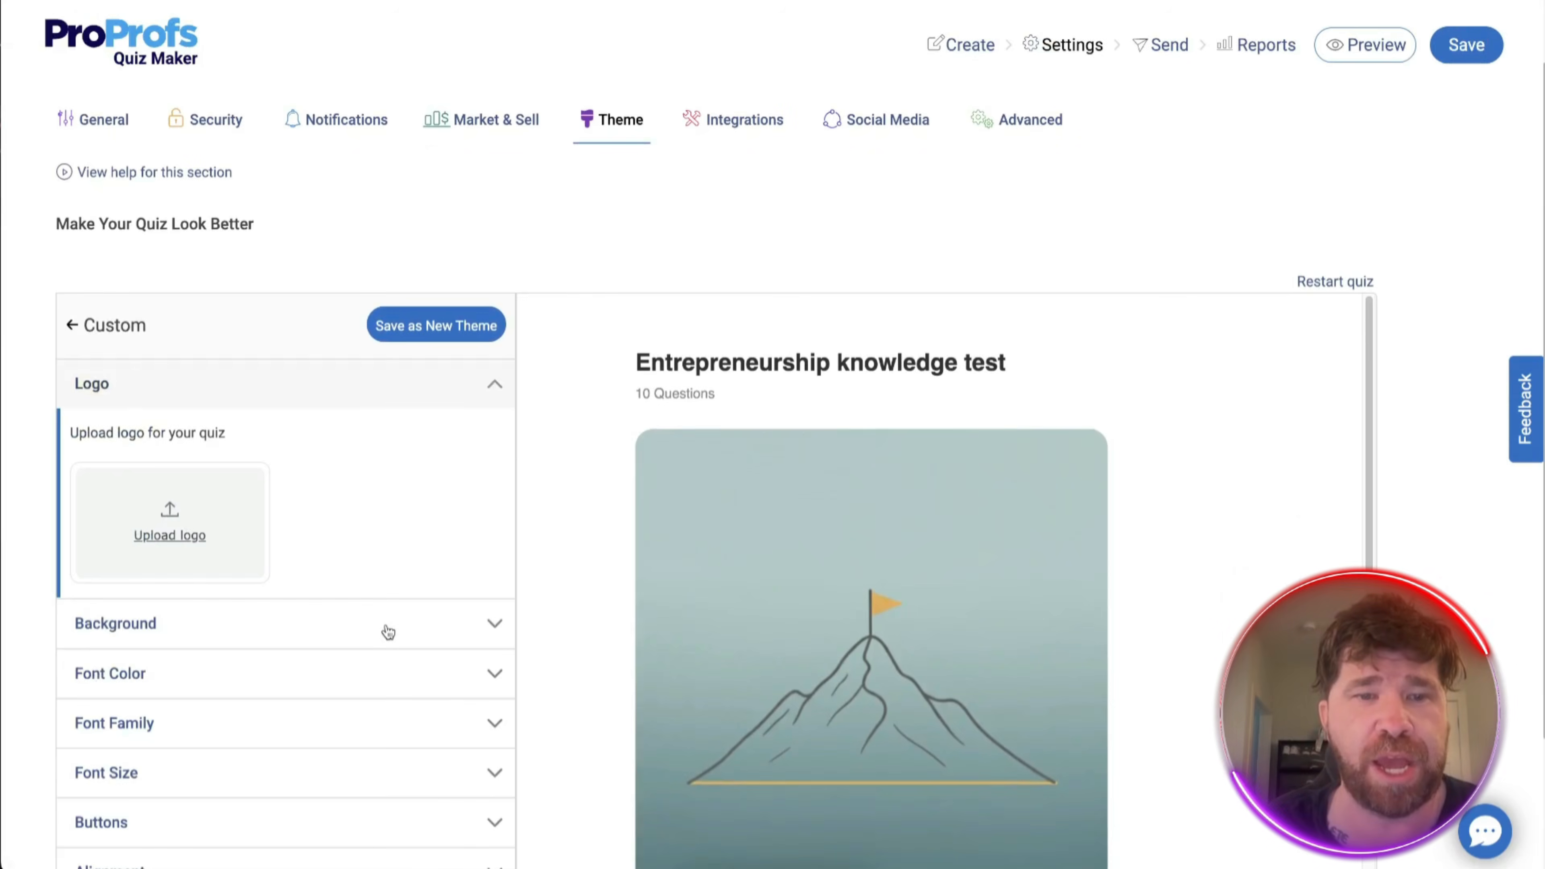
click(388, 627)
scroll(438, 493, down, 3)
click(395, 500)
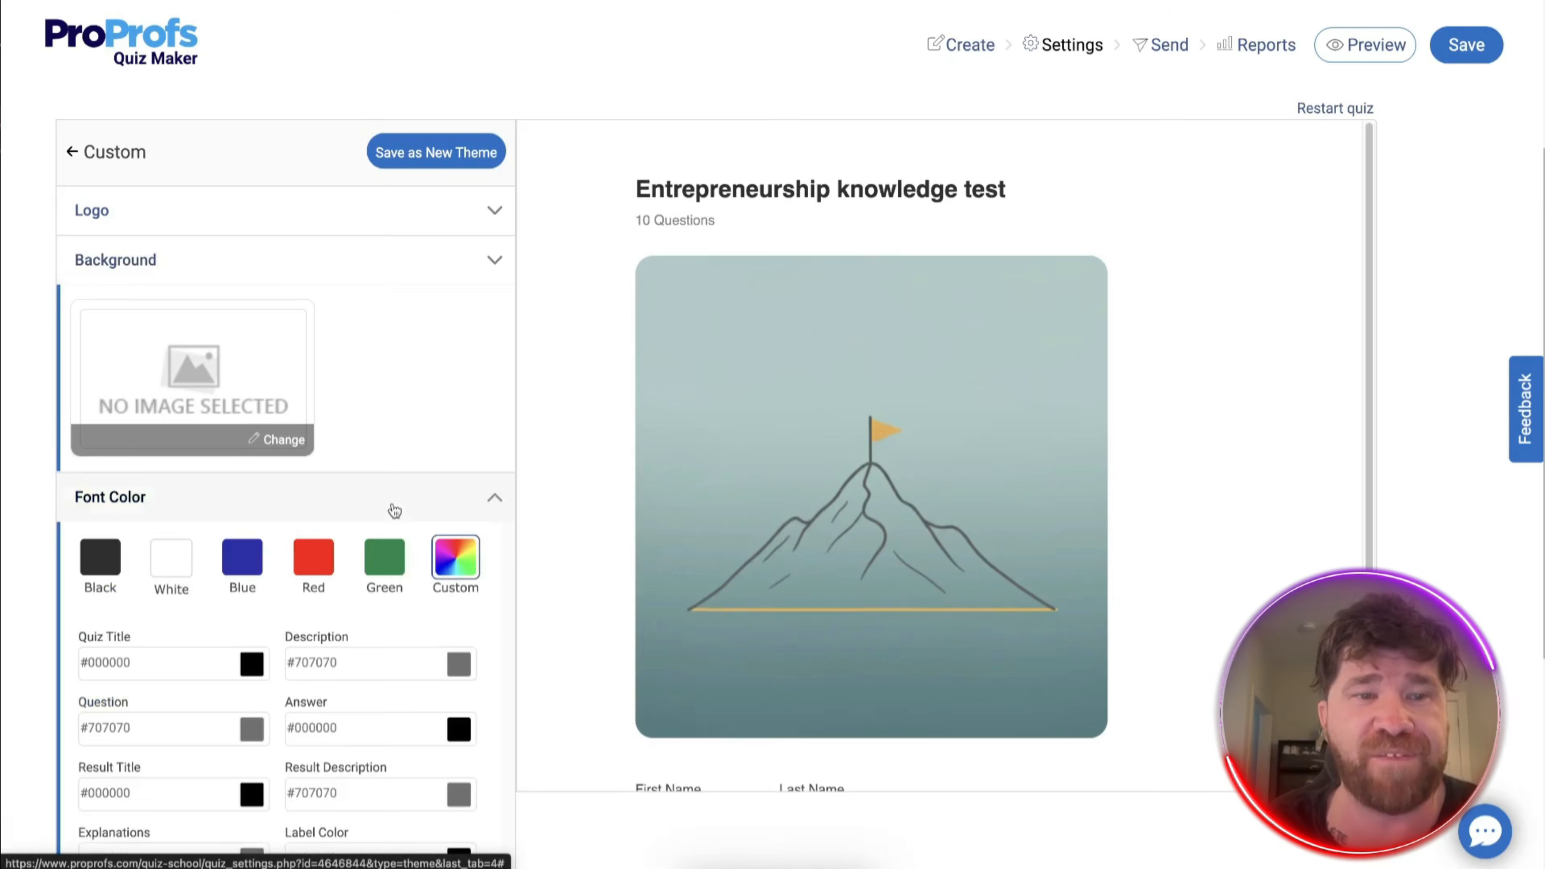
click(297, 628)
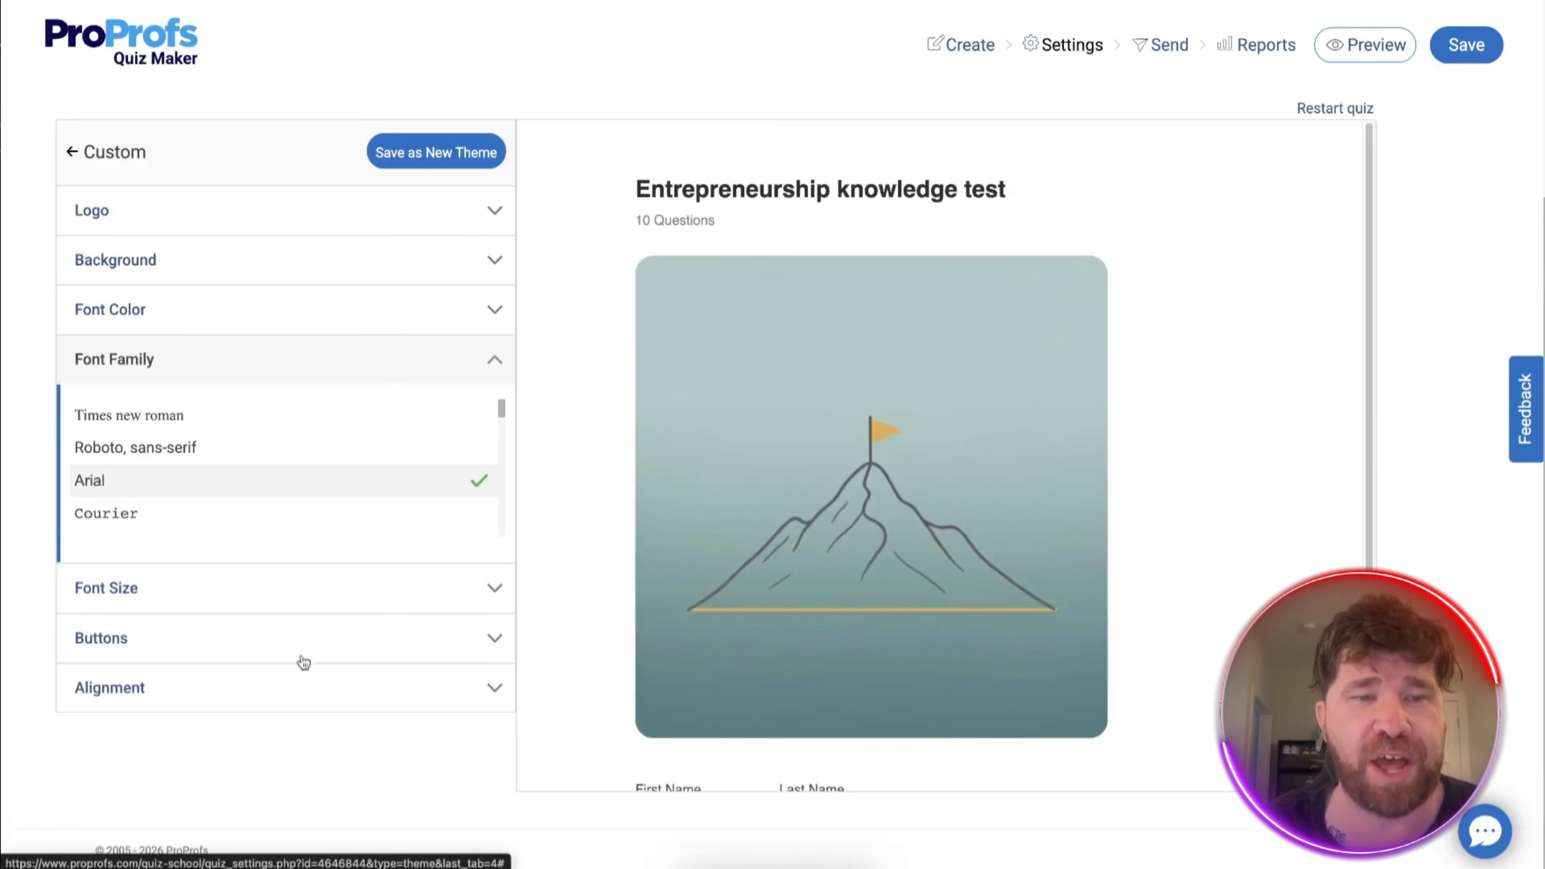
click(361, 602)
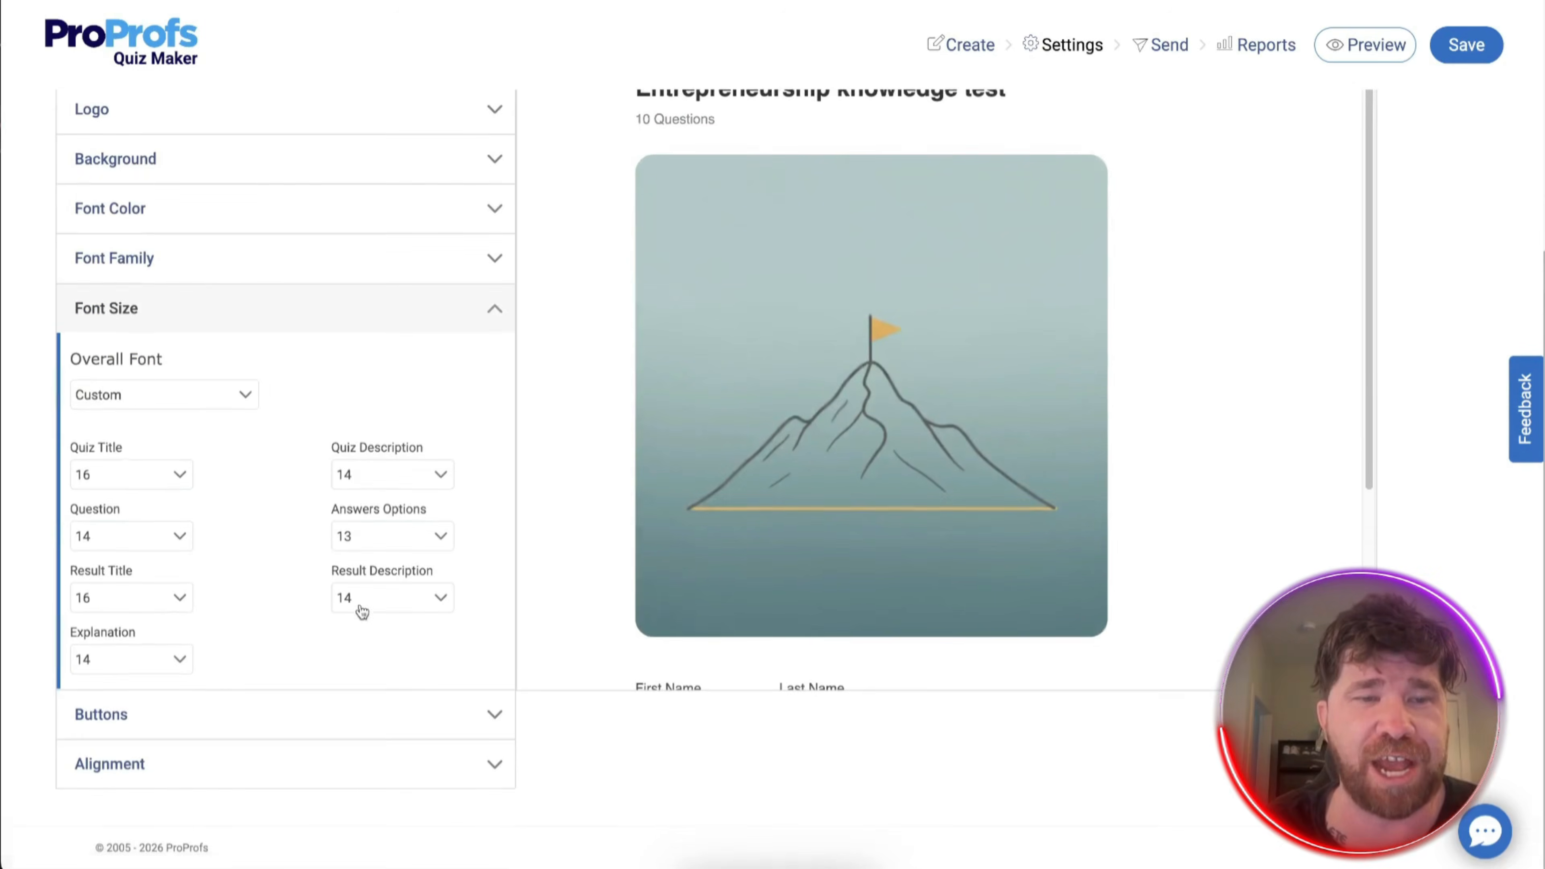
click(333, 715)
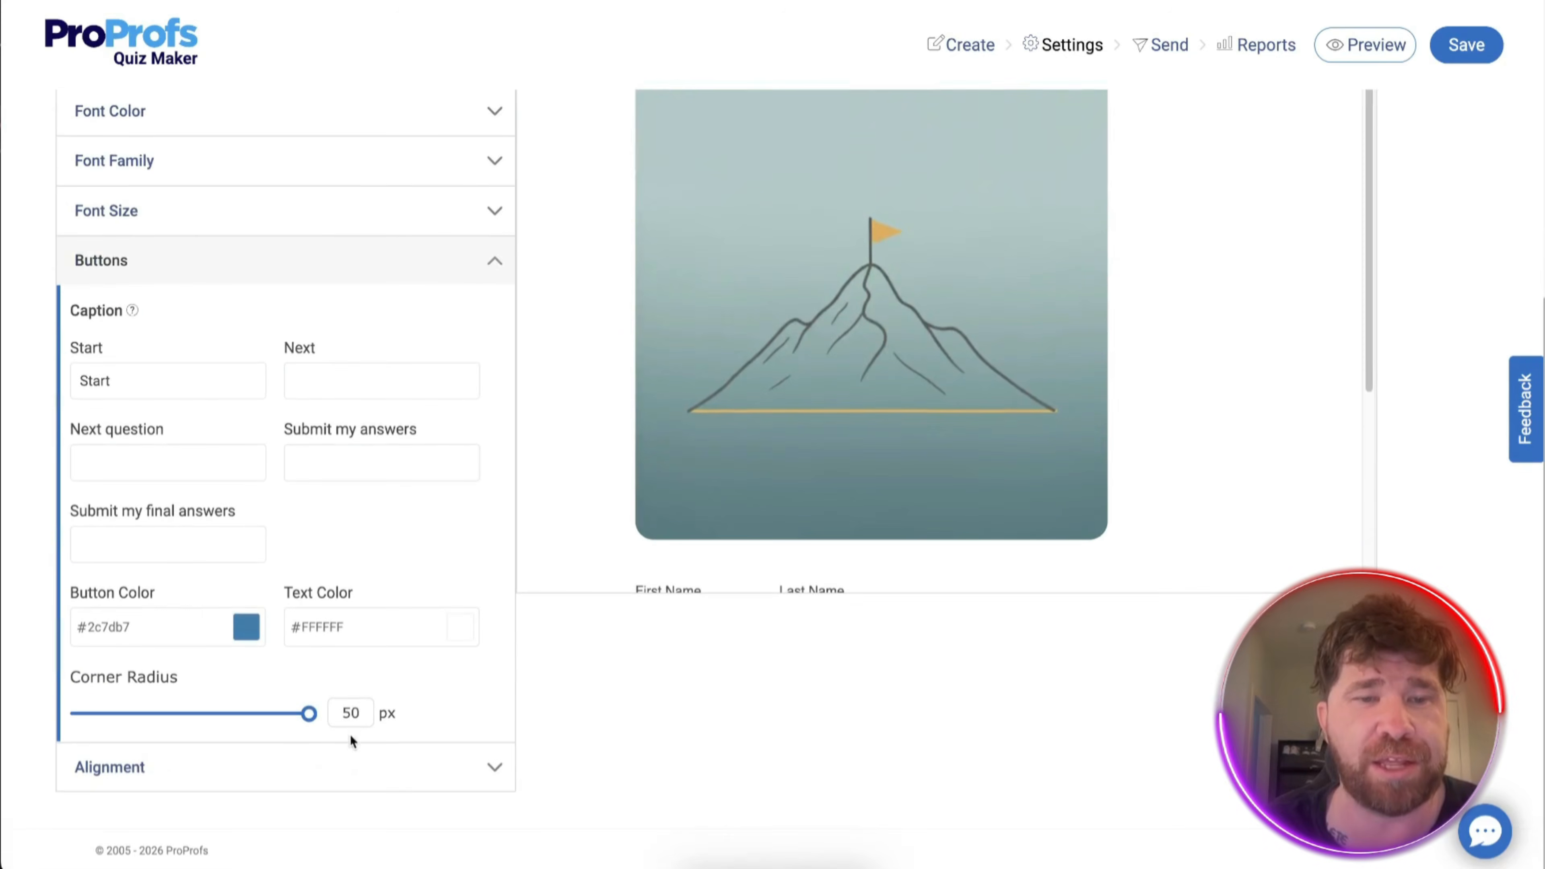
click(341, 769)
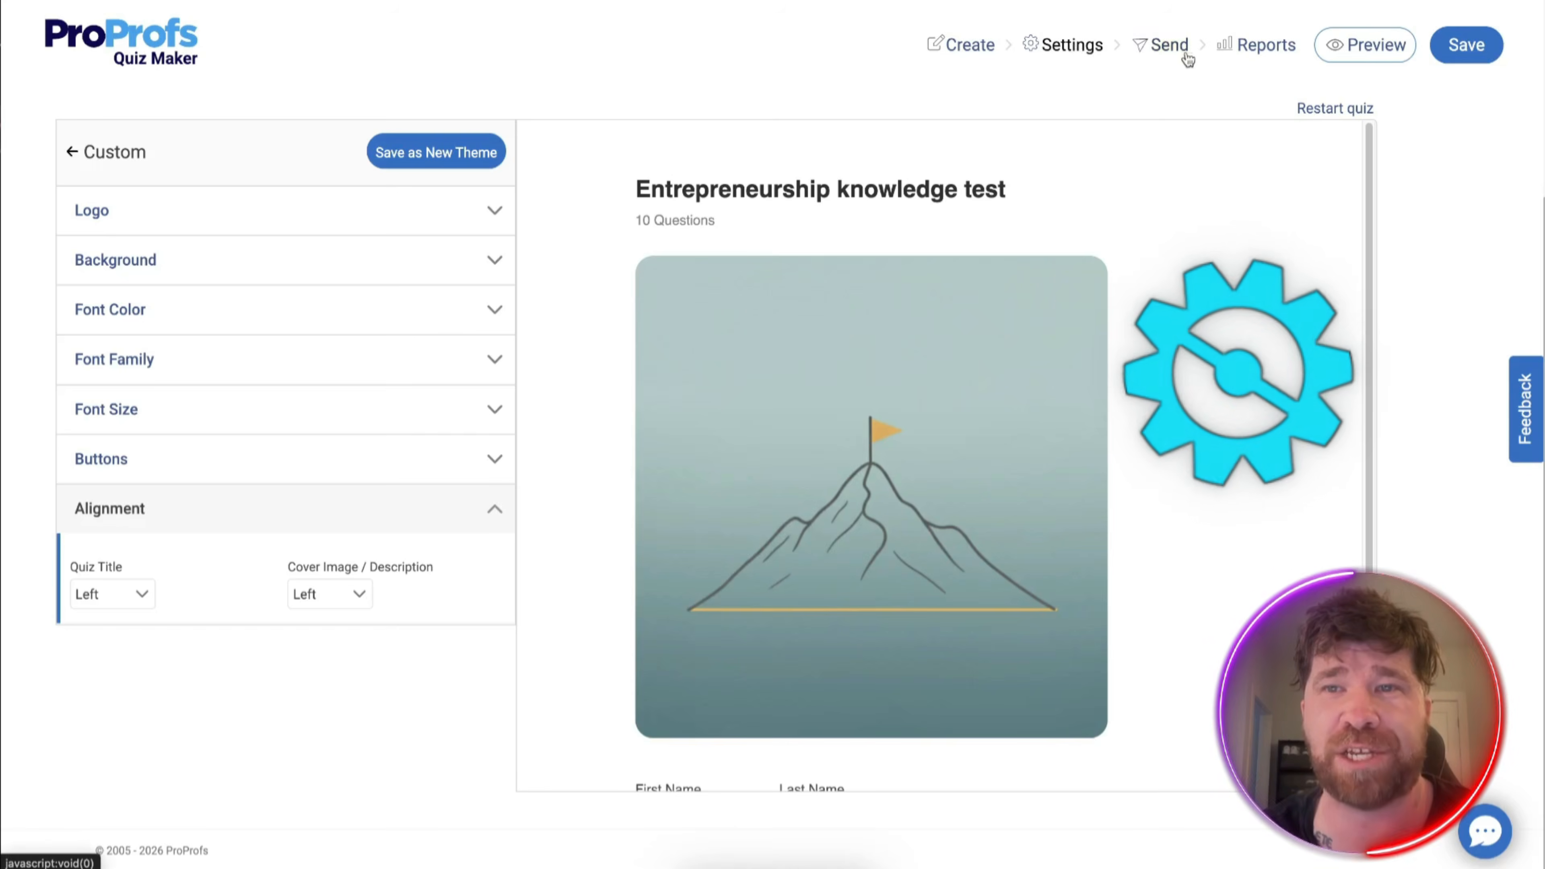
- View the quiz's score reports and reopen the entrepreneurship knowledge test from My Quizzes in the question editor
click(1258, 46)
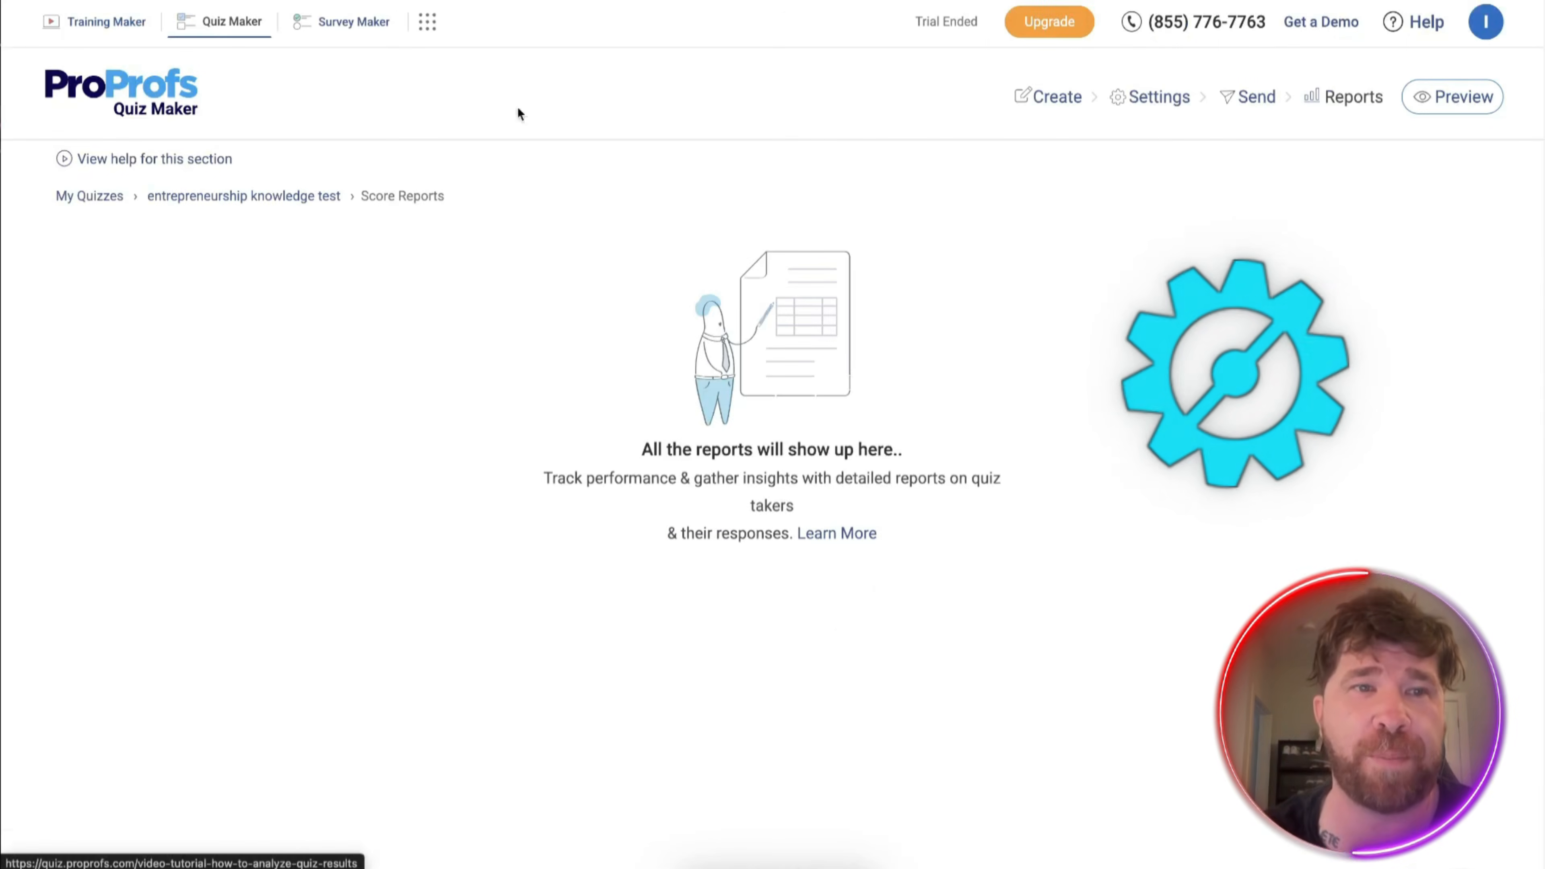
click(99, 196)
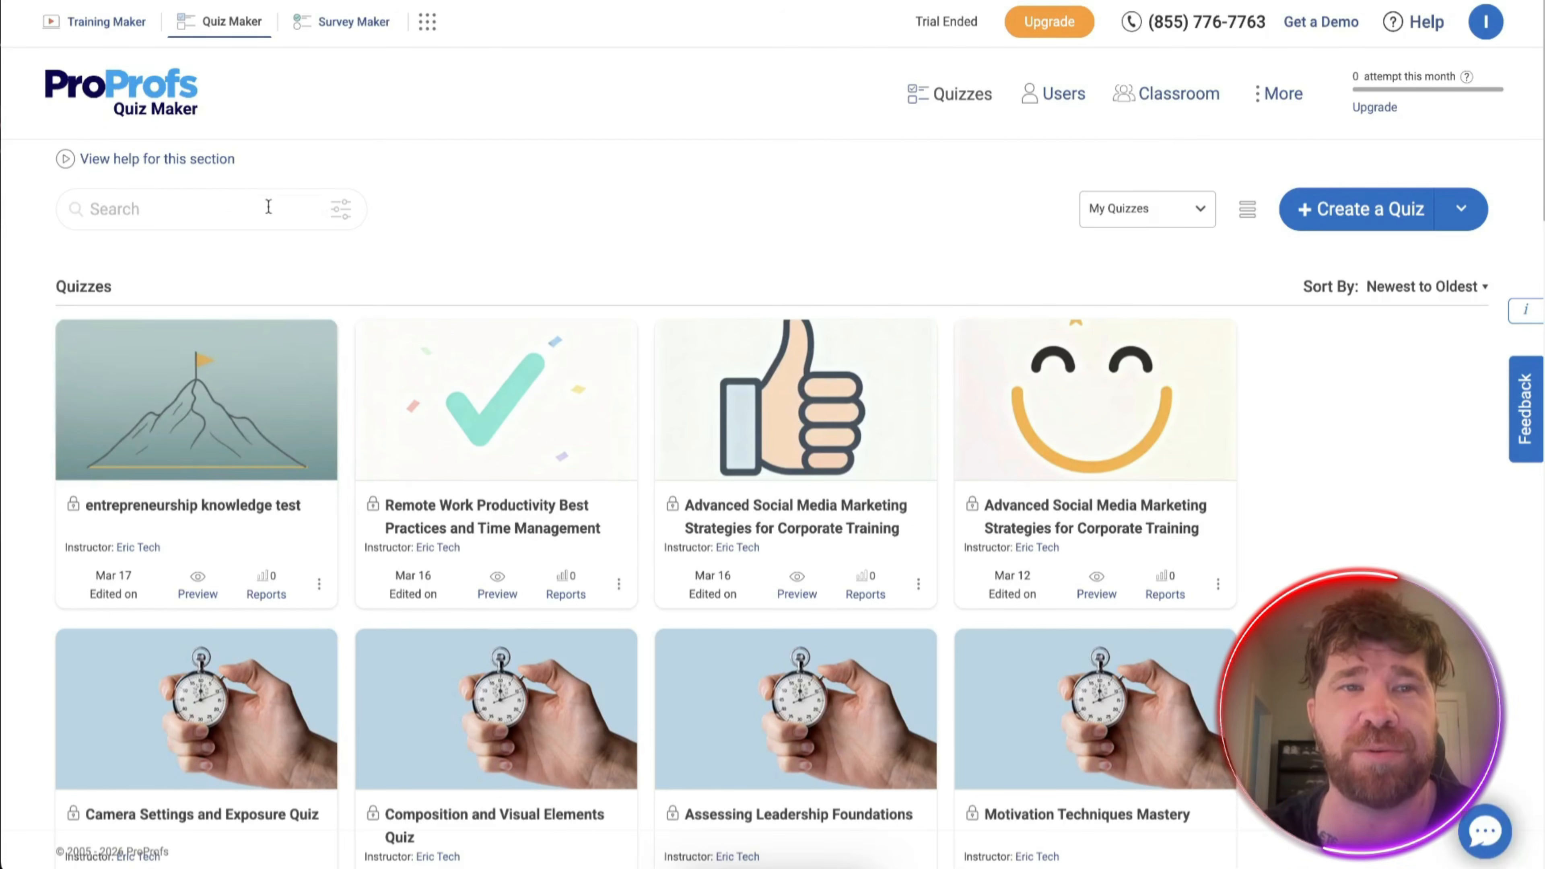
scroll(465, 220, down, 1)
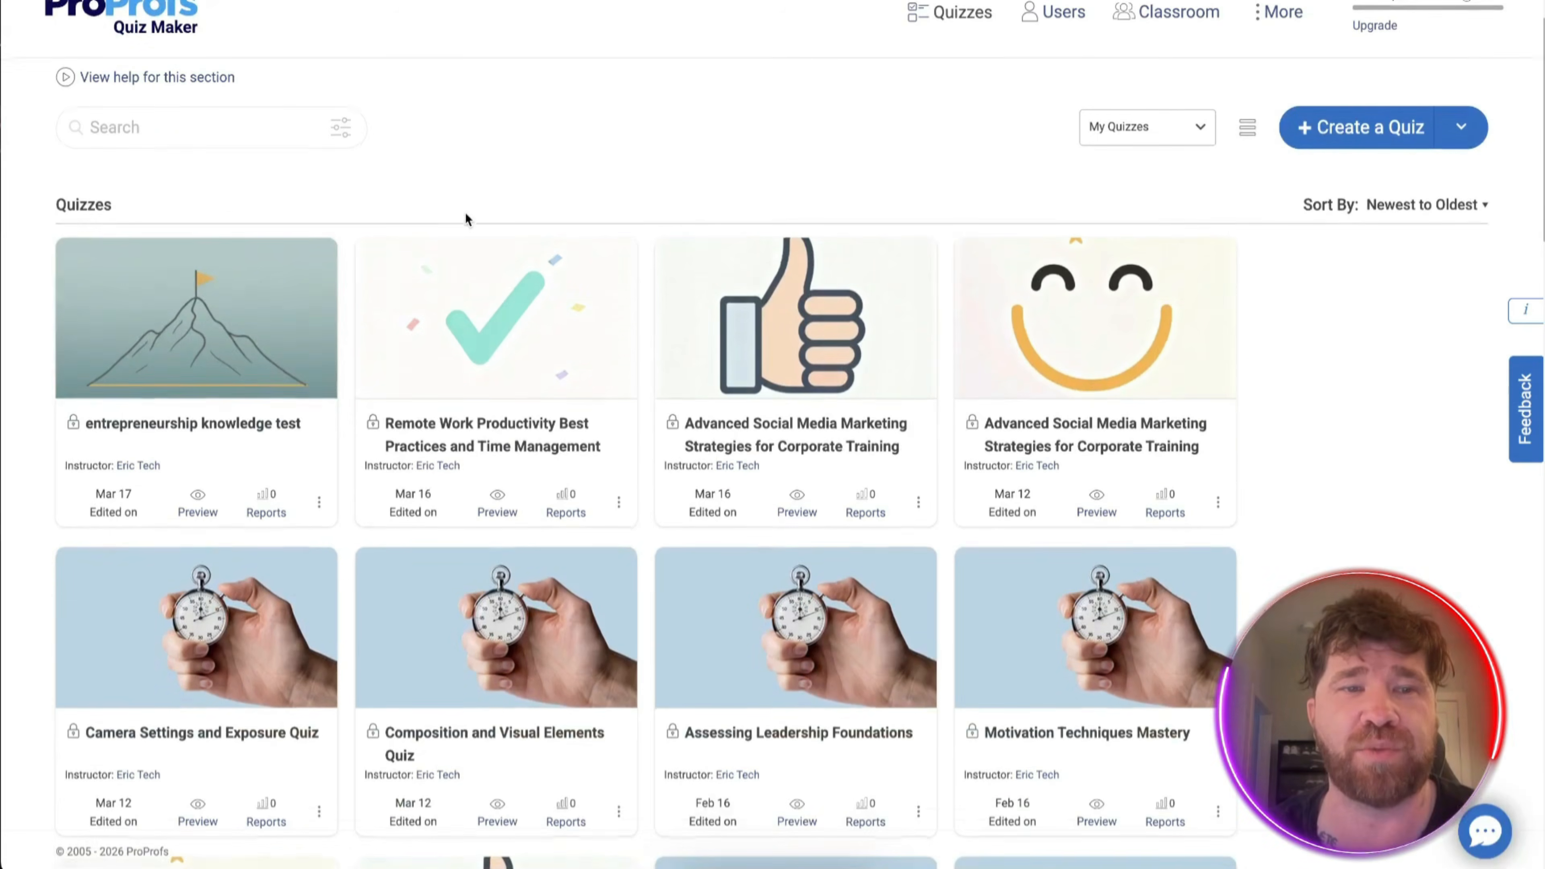
click(213, 358)
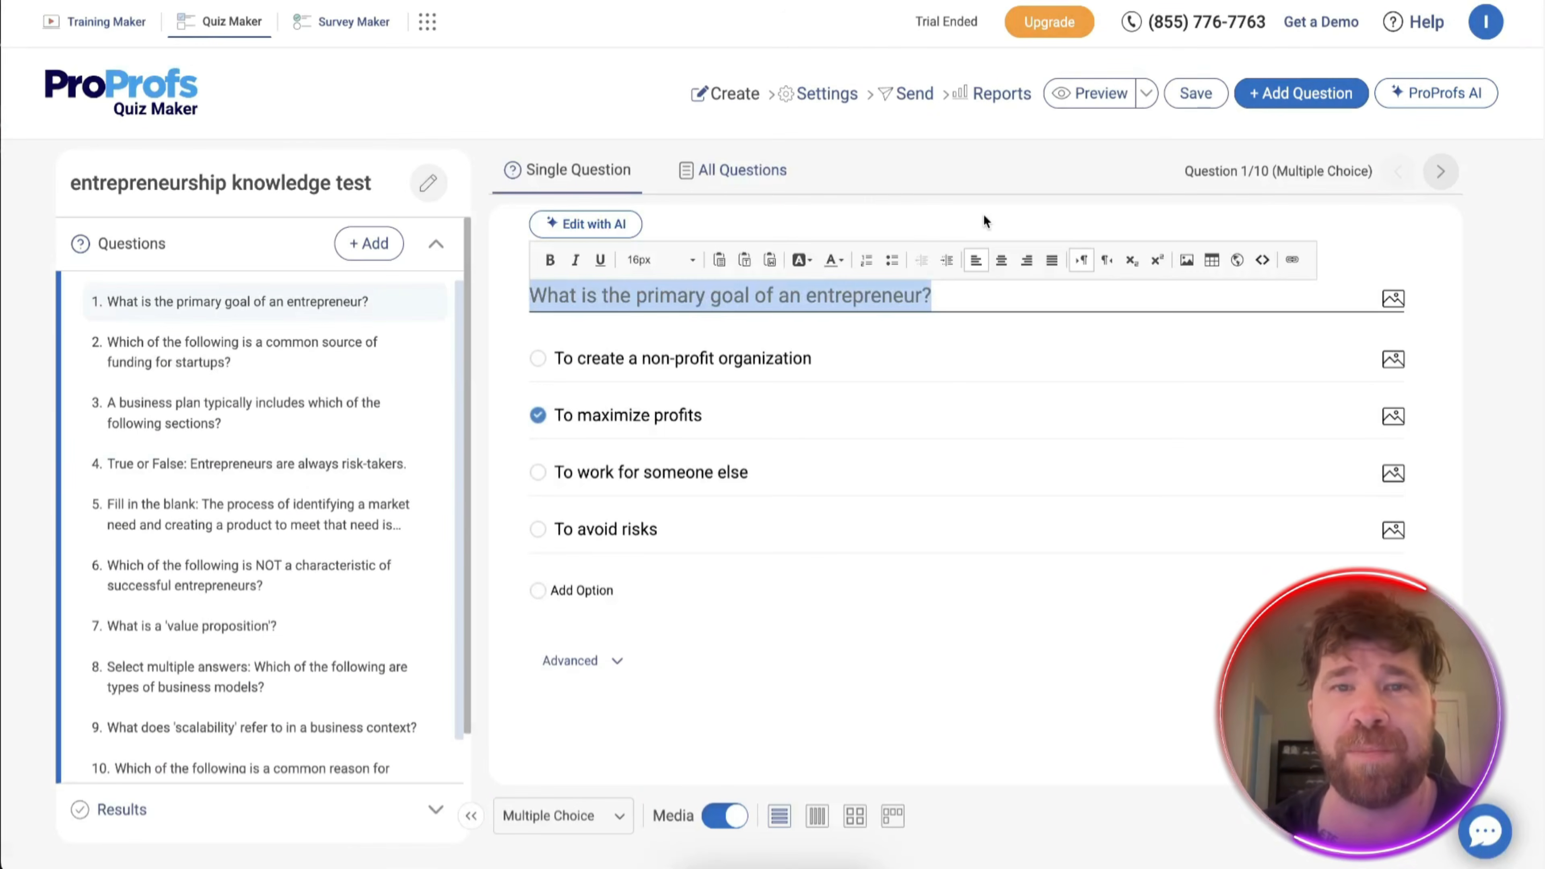
- List all quiz questions together and view the Letter Grading ranges for the results, keeping Pass or Fail grading
click(778, 172)
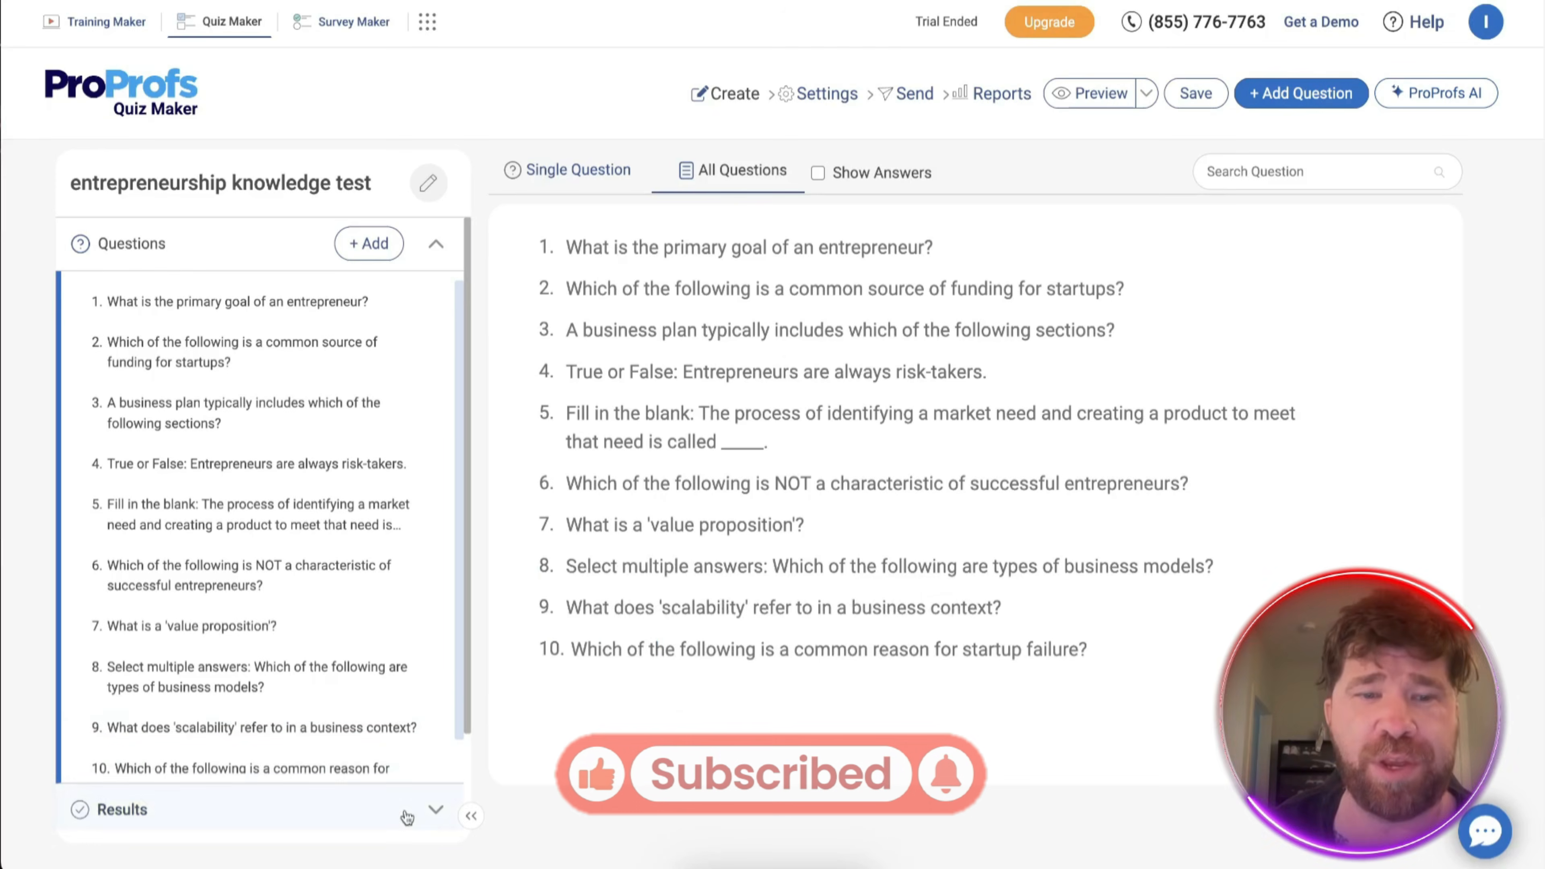
click(426, 814)
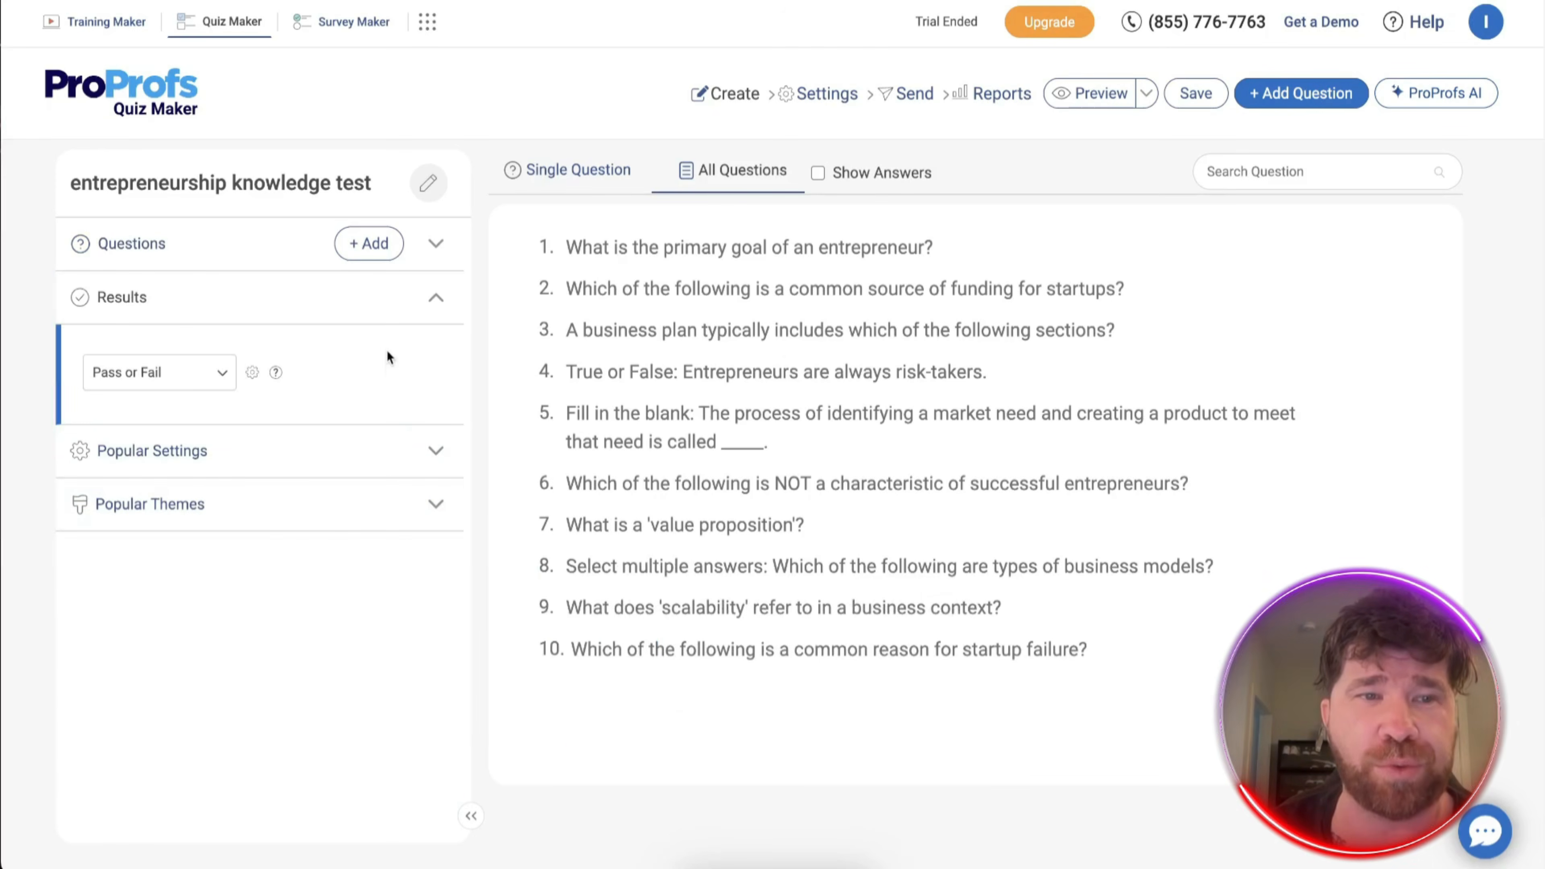
click(220, 373)
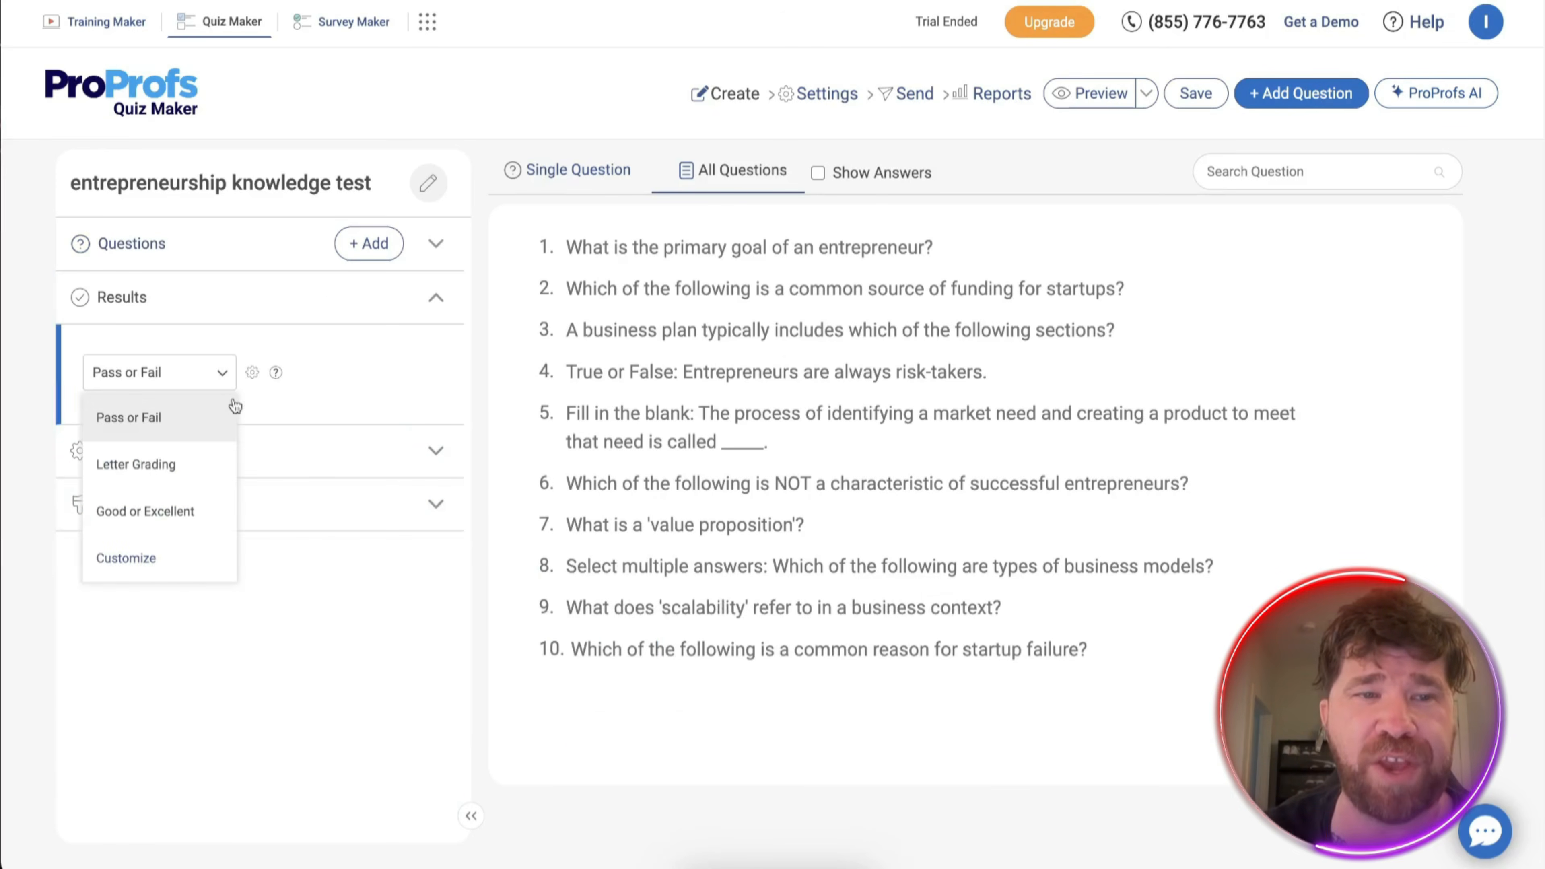
click(214, 474)
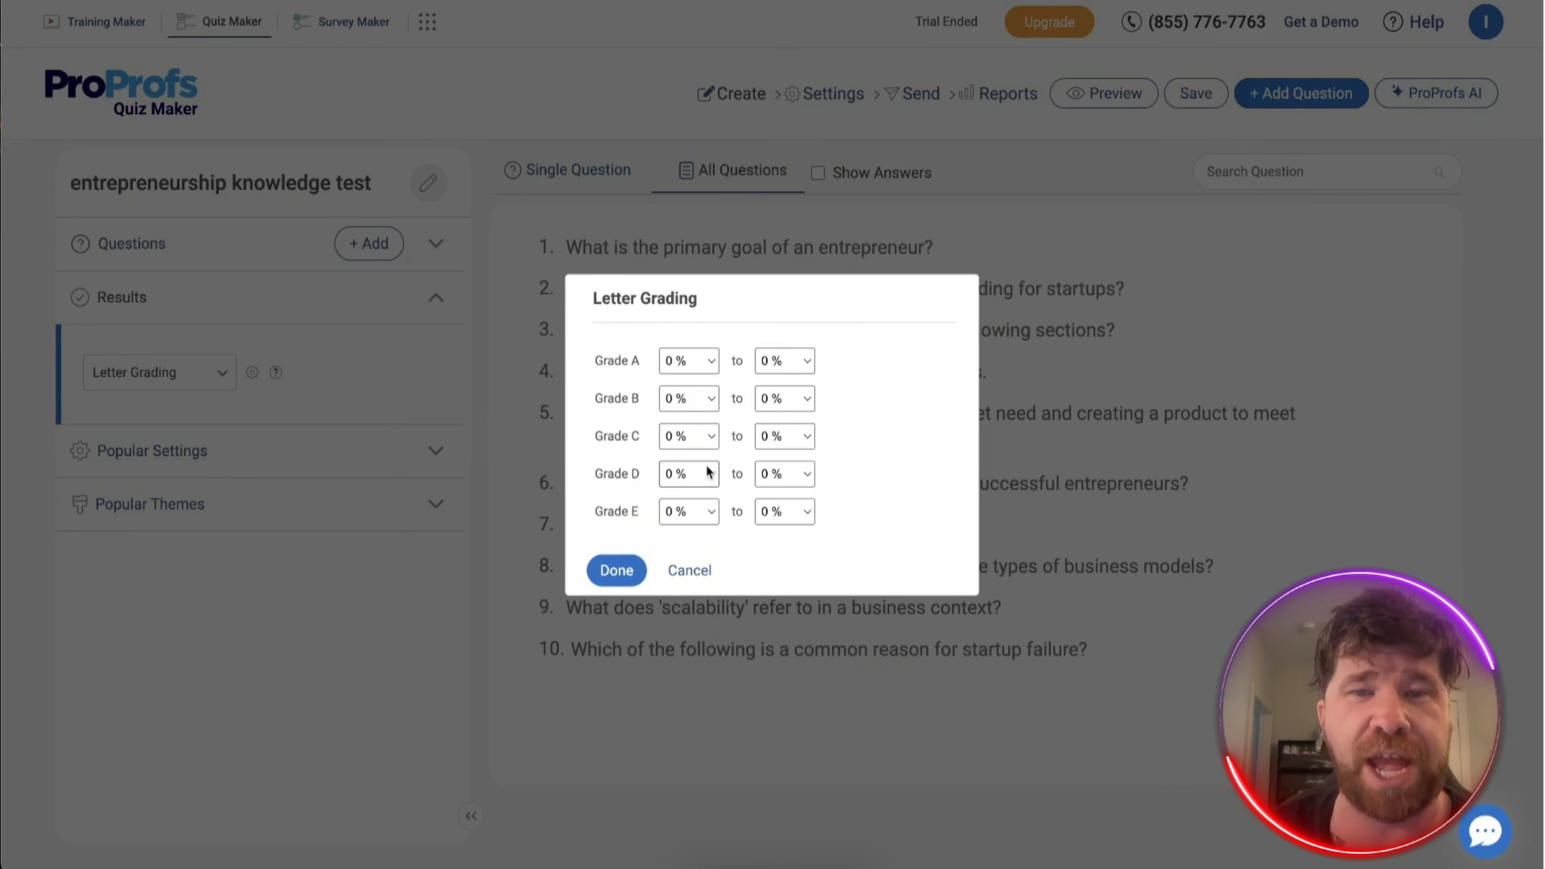
click(690, 570)
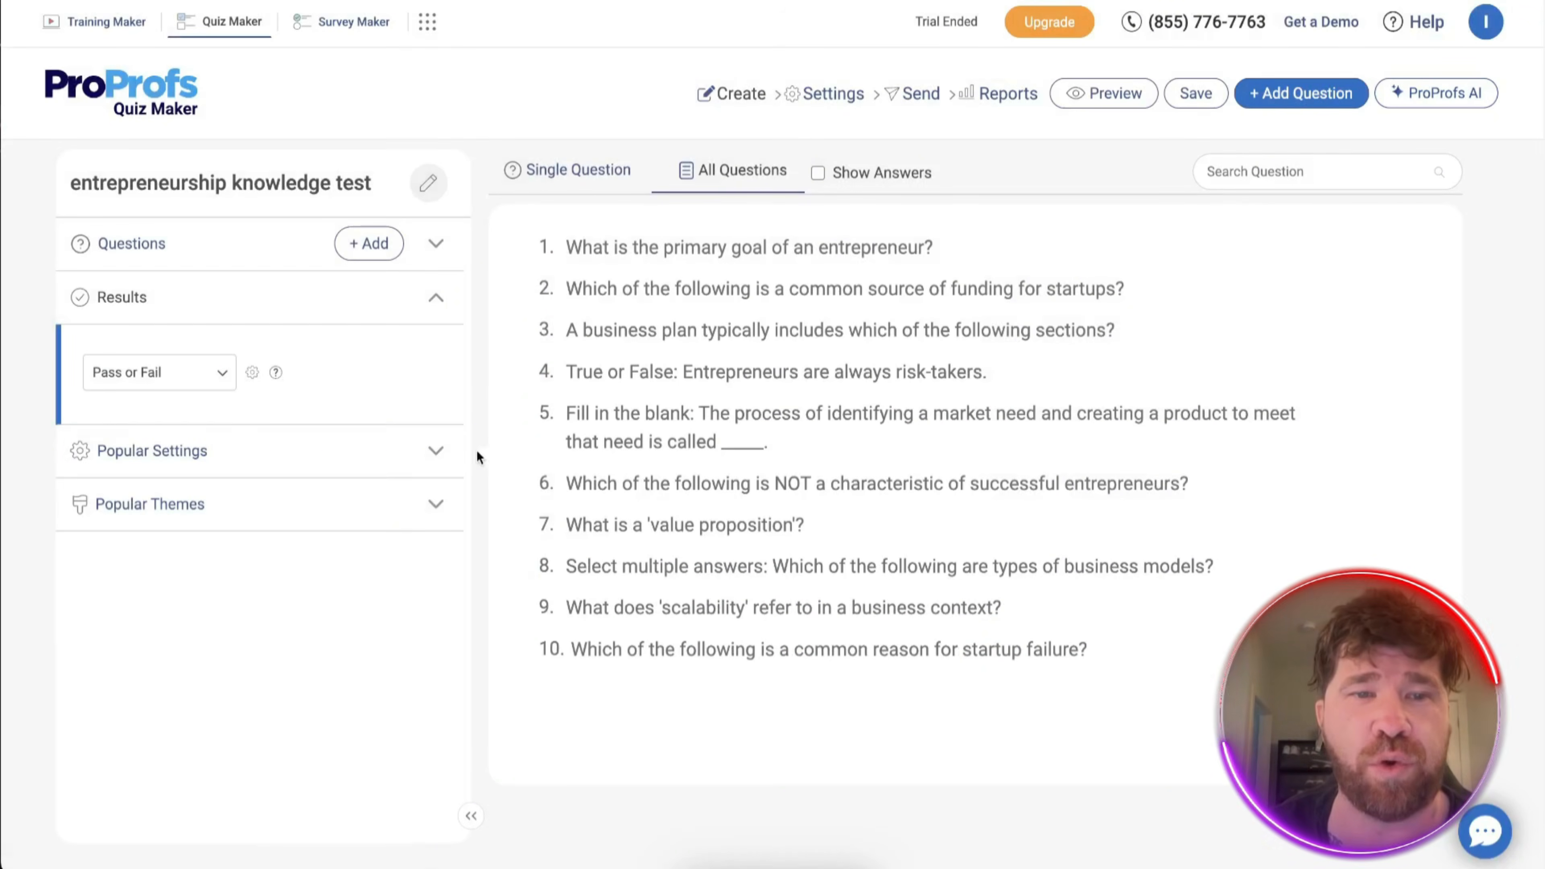
- Examine the quiz's popular settings for scoring, question order and questions per page, returning to the results settings
click(433, 454)
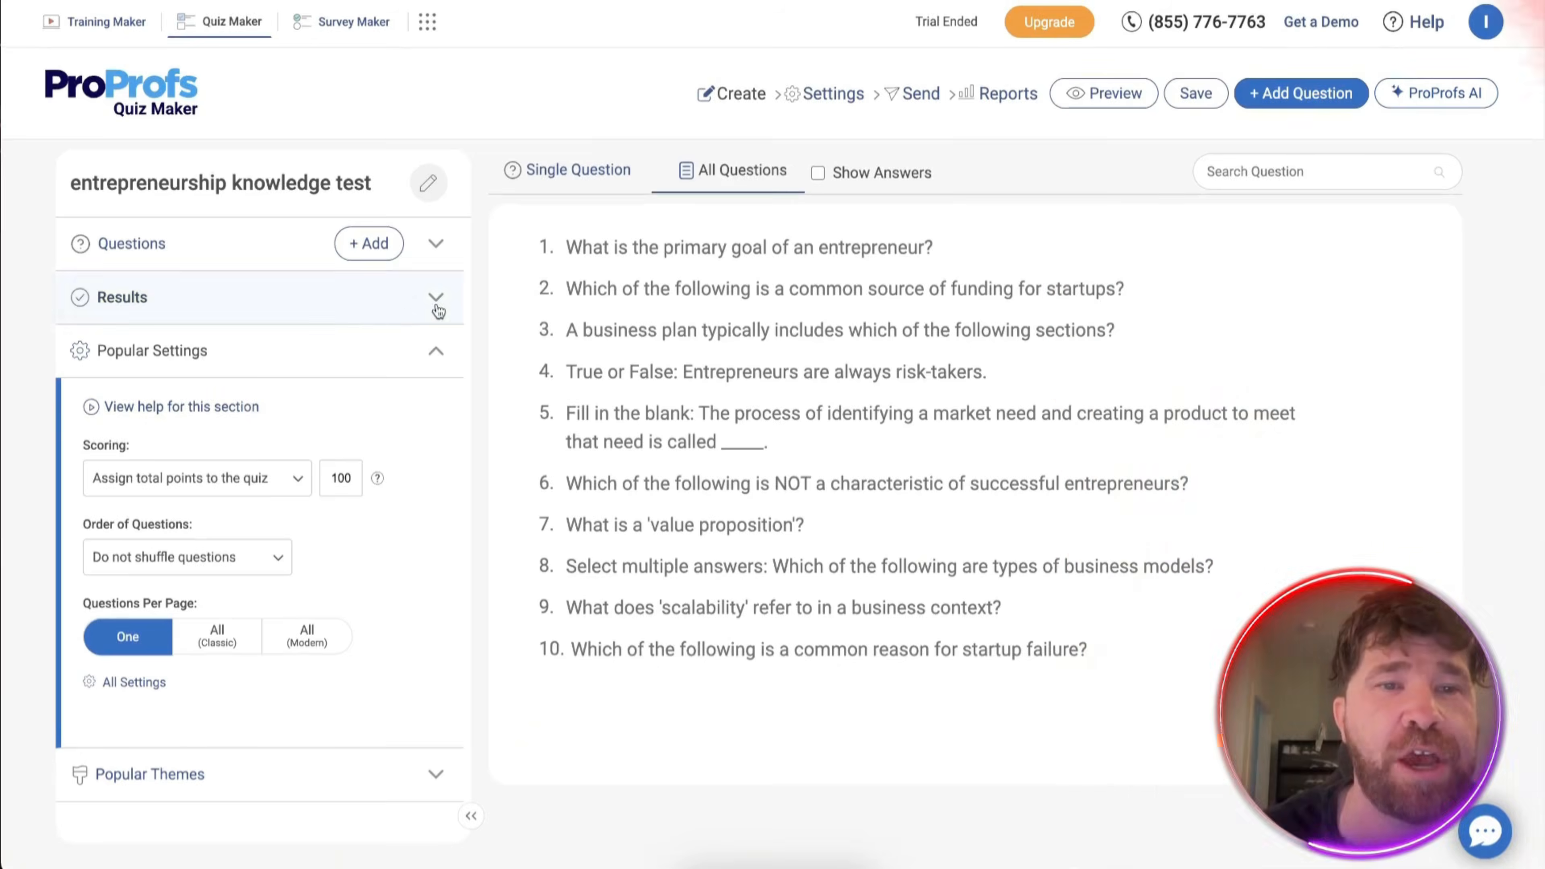
click(435, 297)
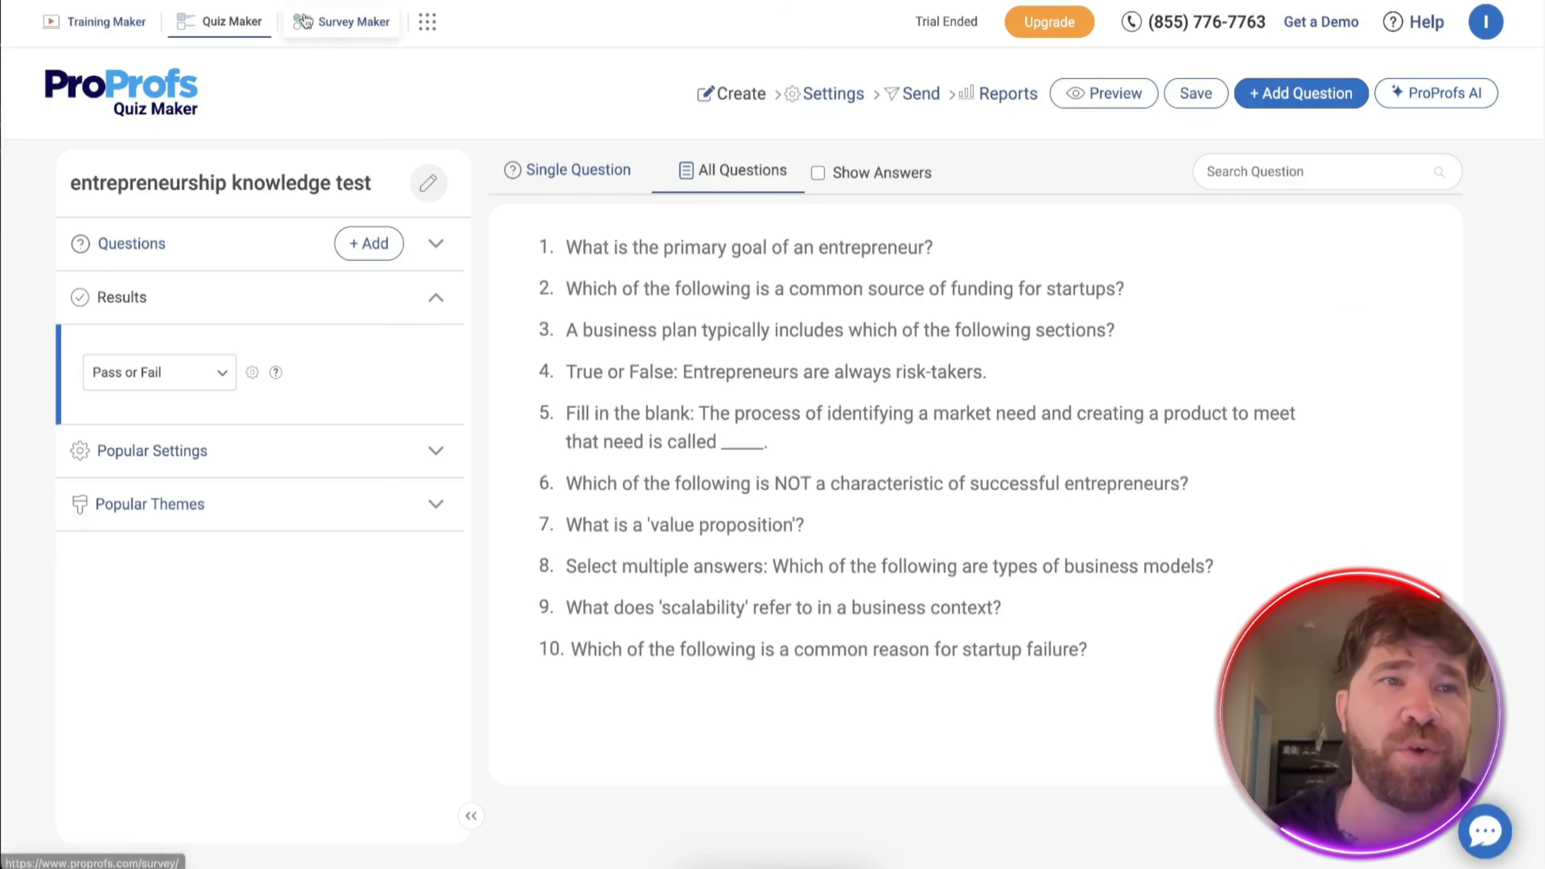
- Return to the My Quizzes dashboard and show the additional management options beyond quizzes, users and classroom
click(112, 91)
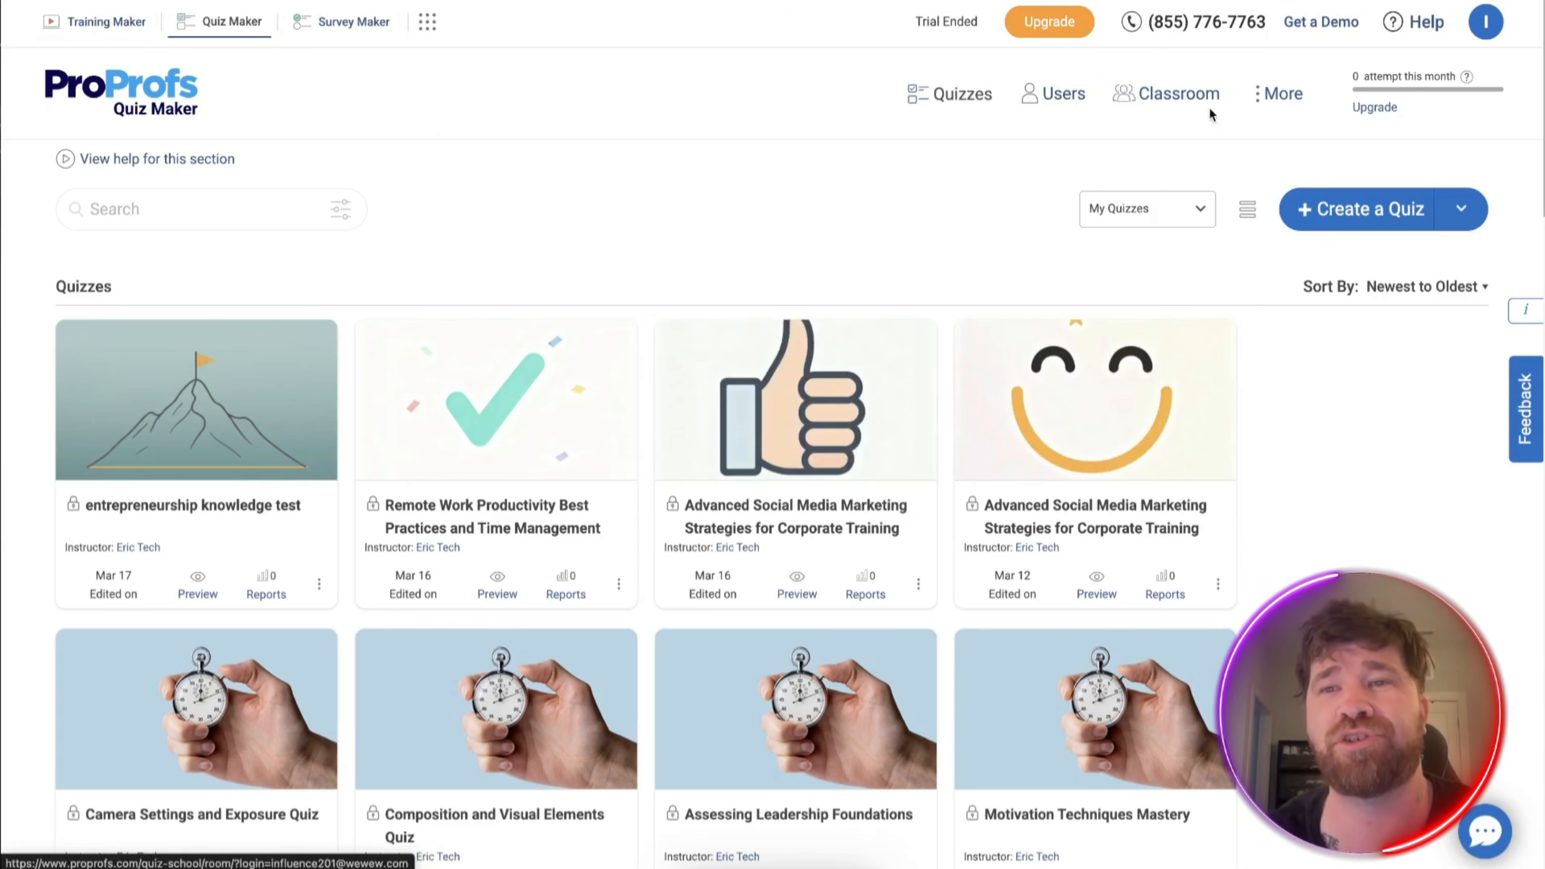
click(1281, 93)
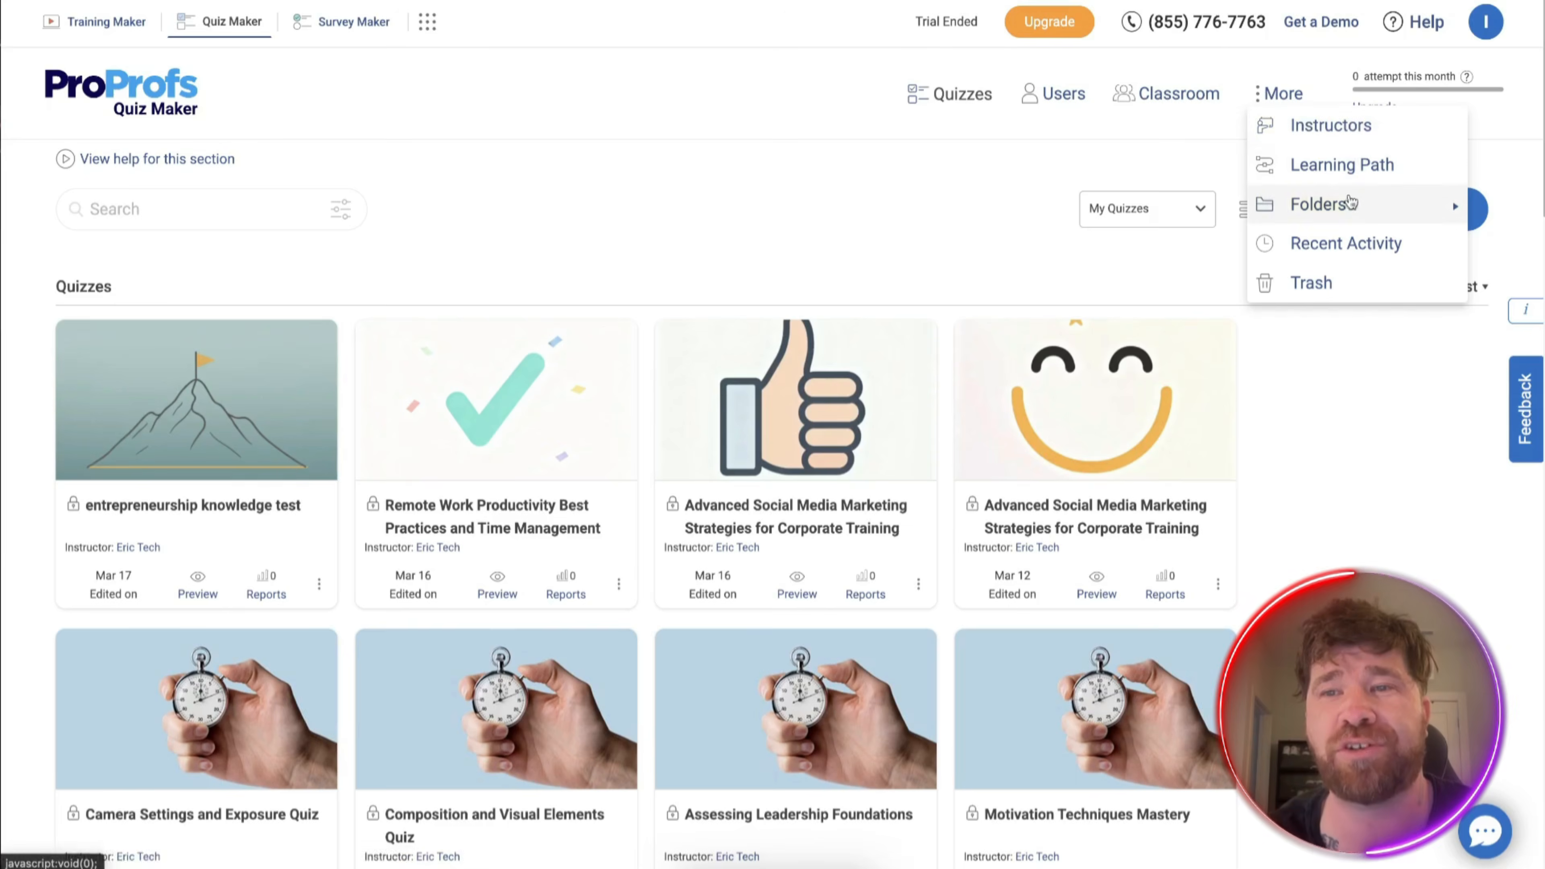